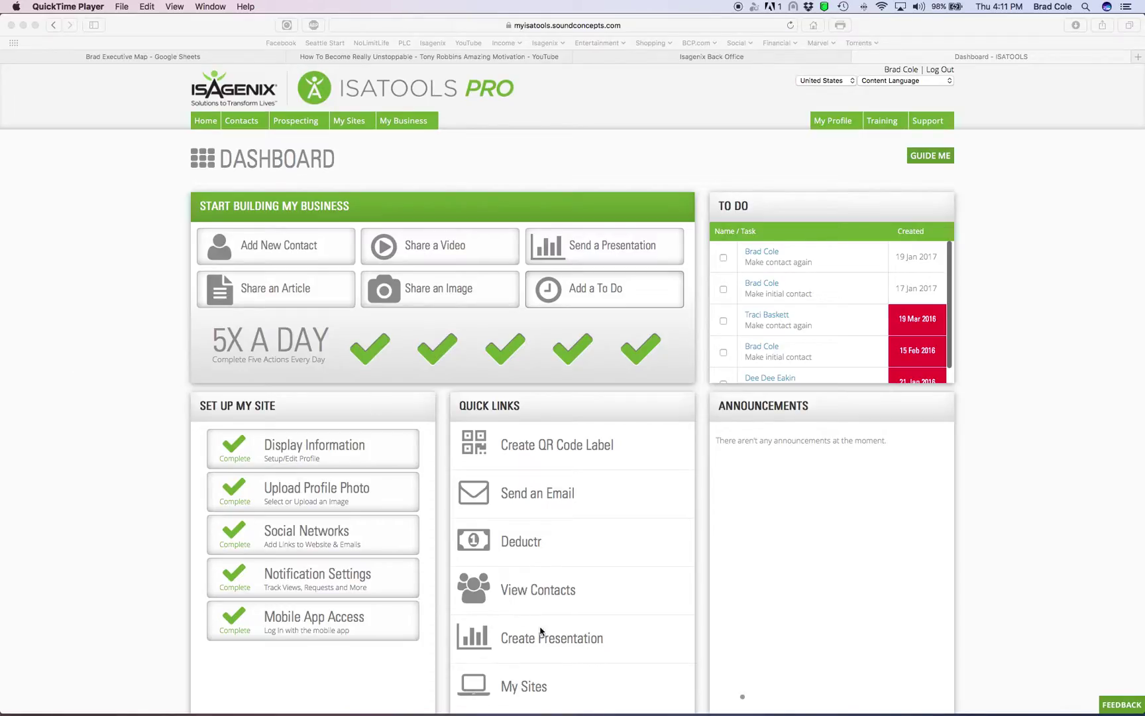
Bring the Safari window forward and open Create Presentation from Quick Links
{"action": "left_click", "coordinate": [560, 635]}
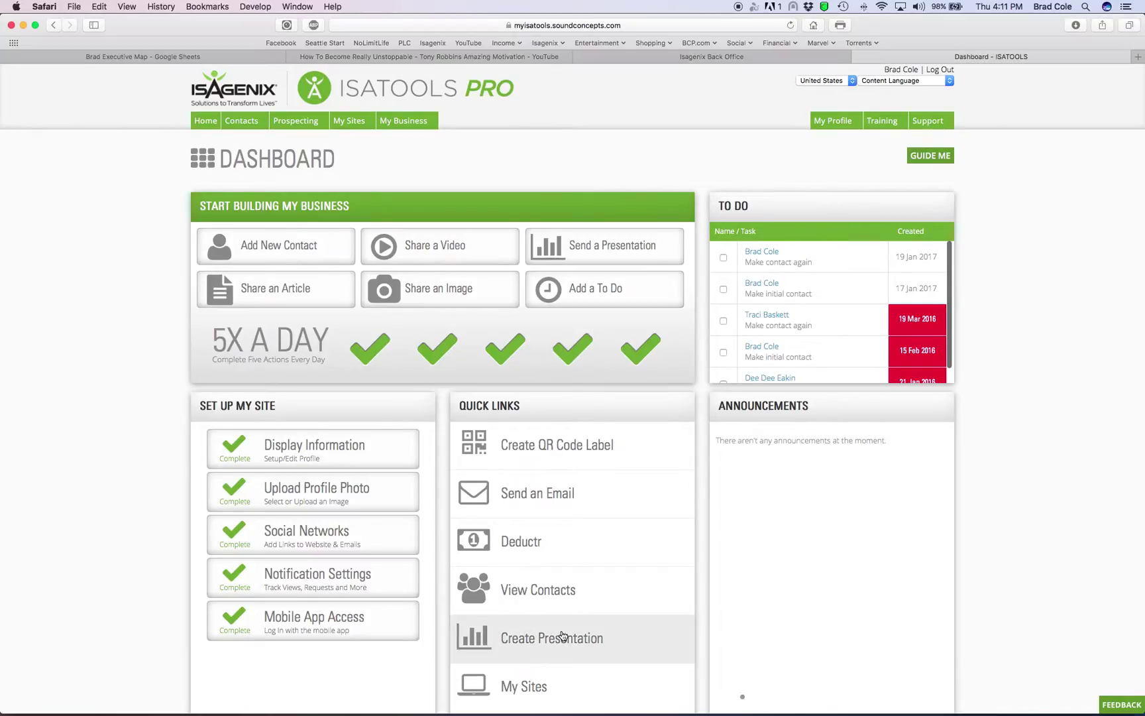
{"action": "left_click", "coordinate": [562, 636]}
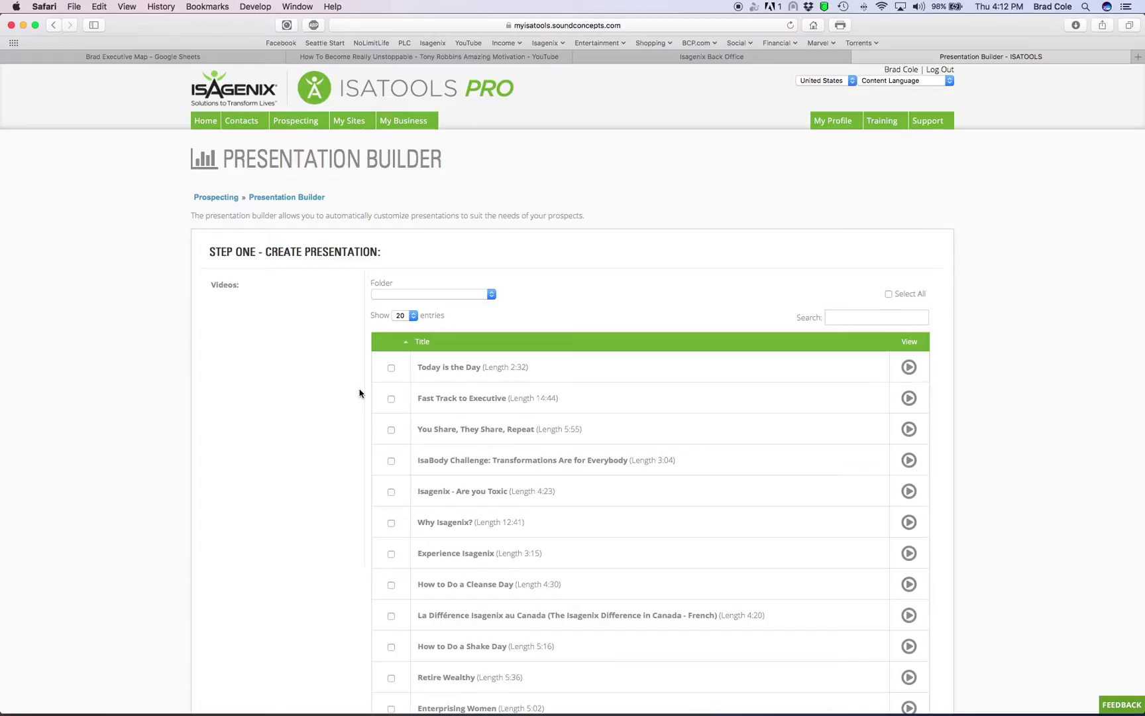
{"action": "scroll", "coordinate": [361, 394], "scroll_direction": "down", "scroll_amount": 3}
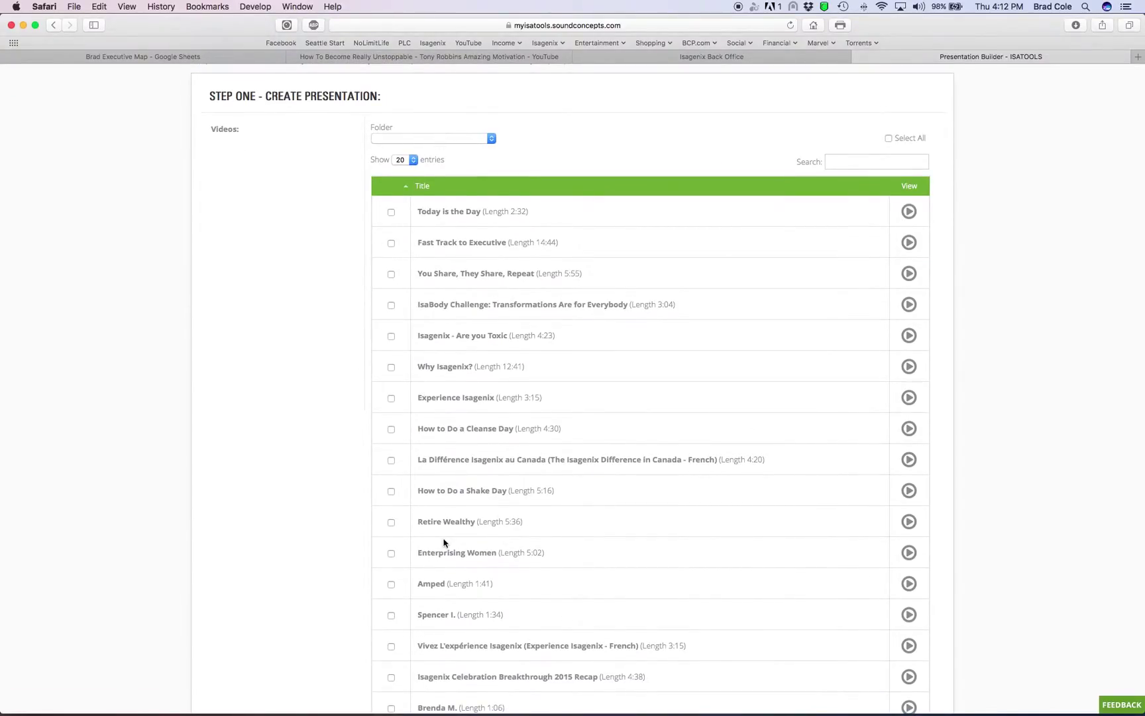
{"action": "scroll", "coordinate": [444, 540], "scroll_direction": "down", "scroll_amount": 5}
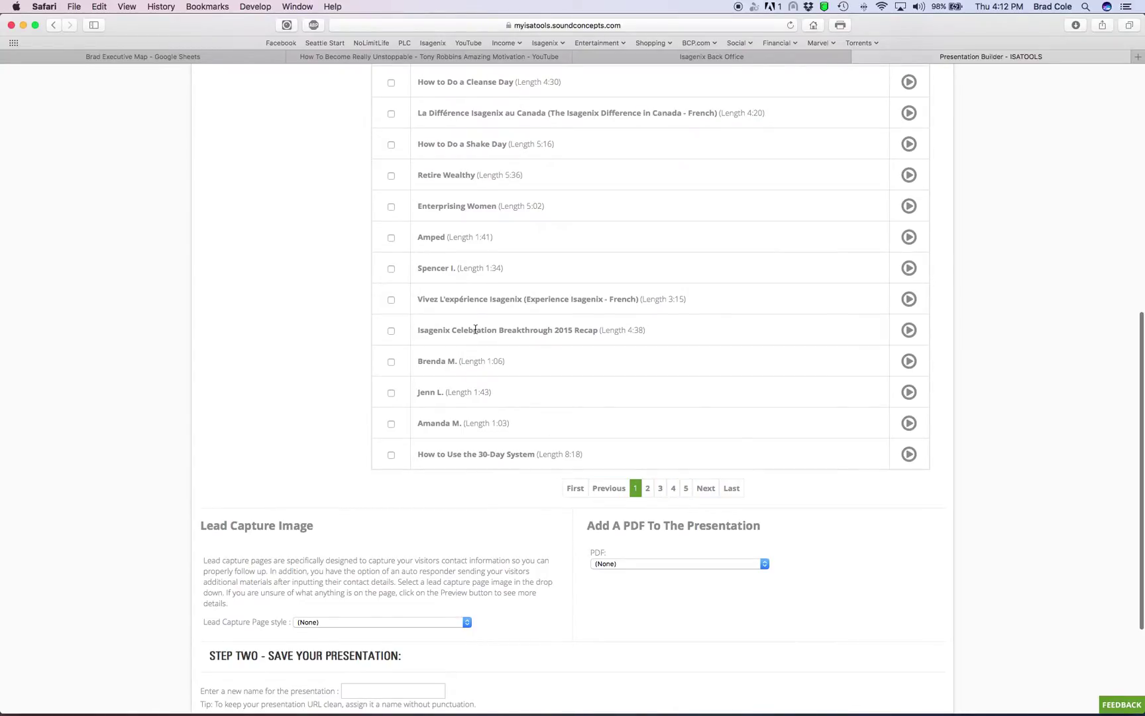
{"action": "scroll", "coordinate": [481, 309], "scroll_direction": "up", "scroll_amount": 4}
{"action": "scroll", "coordinate": [481, 308], "scroll_direction": "up", "scroll_amount": 2}
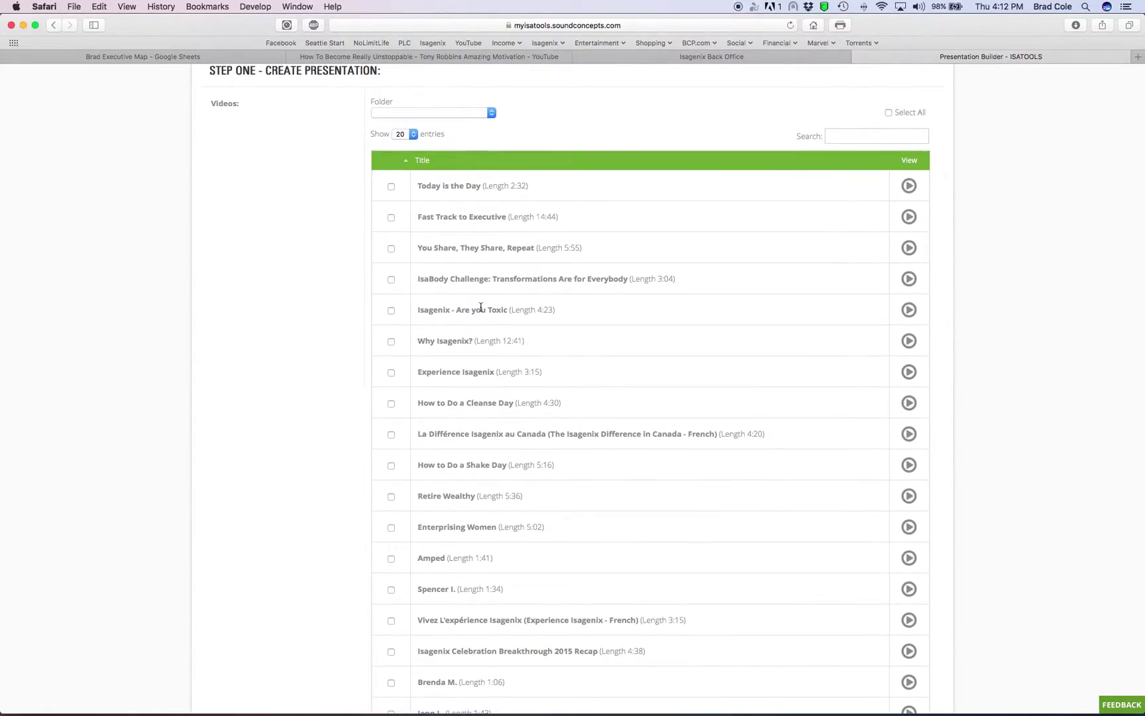
Check the entries-per-page and folder lists, then add Today is the Day
{"action": "left_click", "coordinate": [401, 136]}
{"action": "left_click", "coordinate": [359, 173]}
{"action": "left_click", "coordinate": [416, 111]}
{"action": "left_click", "coordinate": [404, 114]}
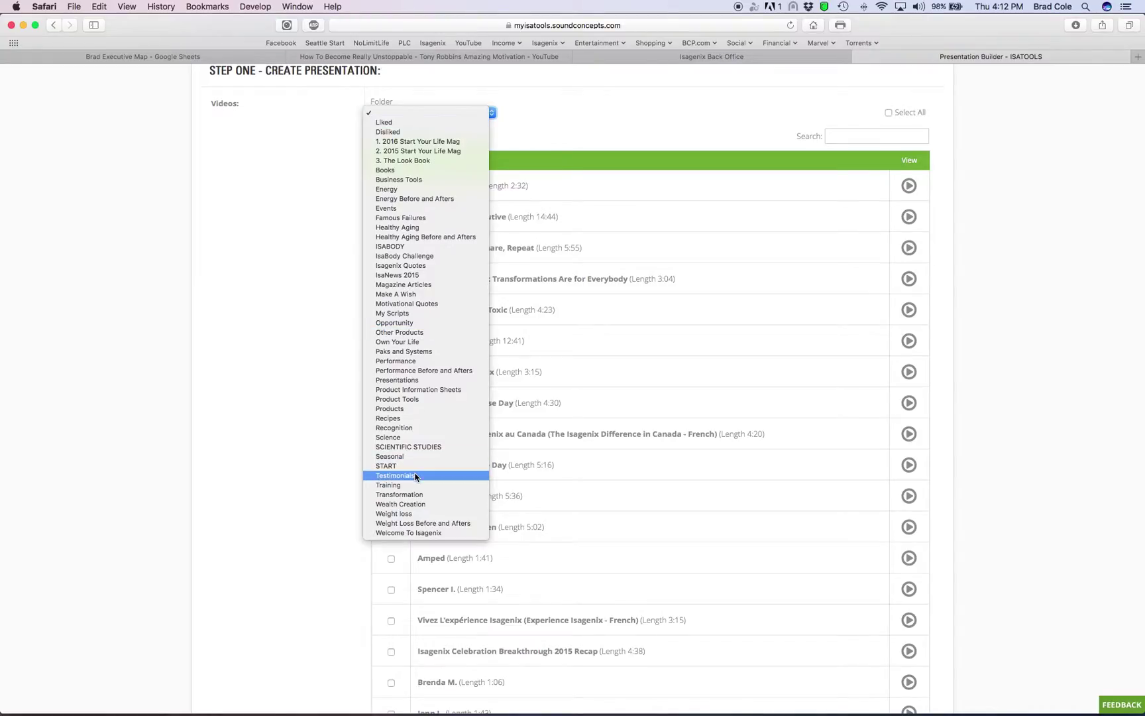
{"action": "left_click", "coordinate": [330, 182]}
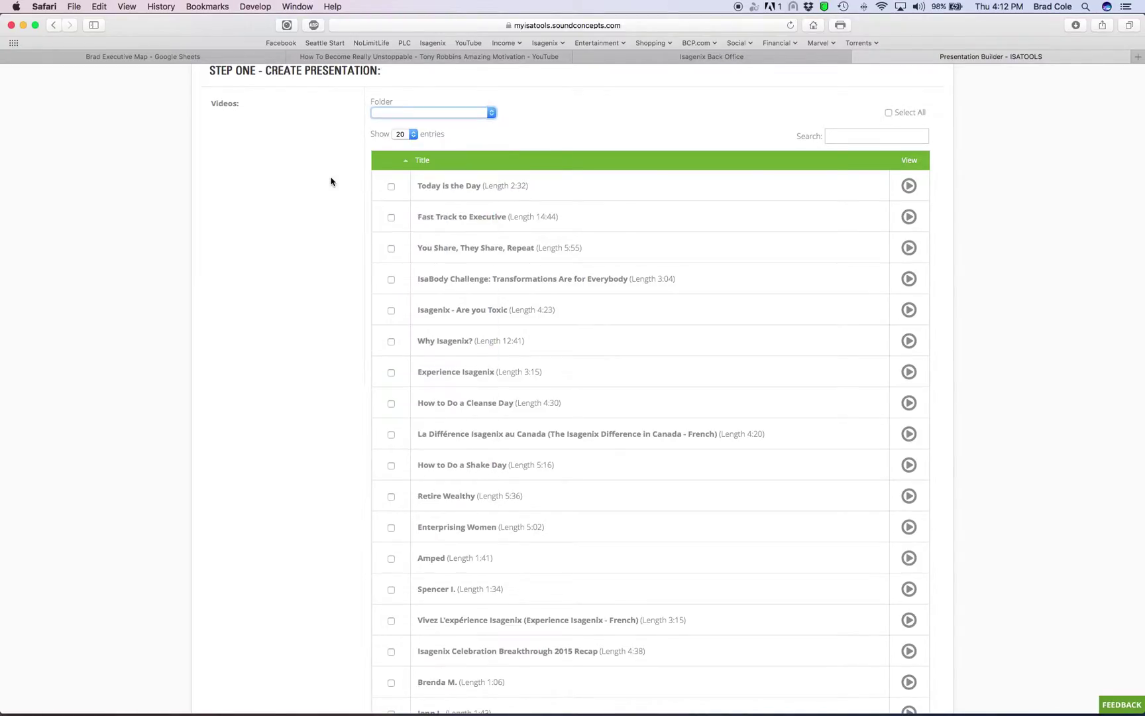
{"action": "left_click", "coordinate": [390, 186]}
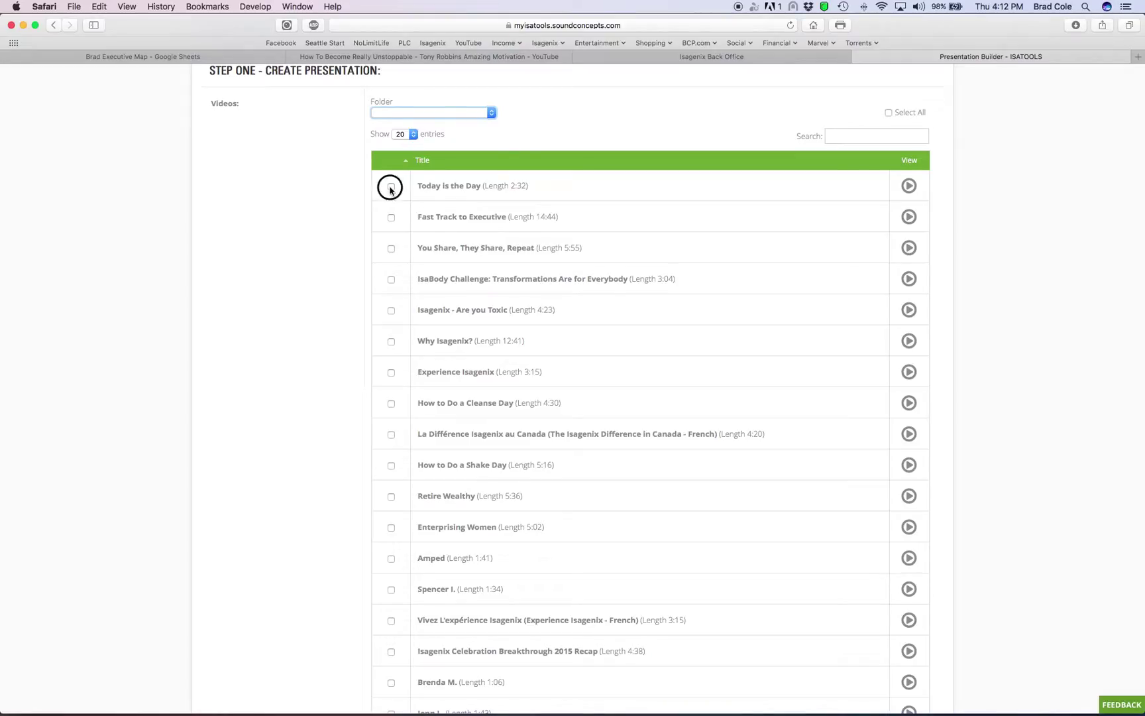
{"action": "left_click", "coordinate": [426, 115]}
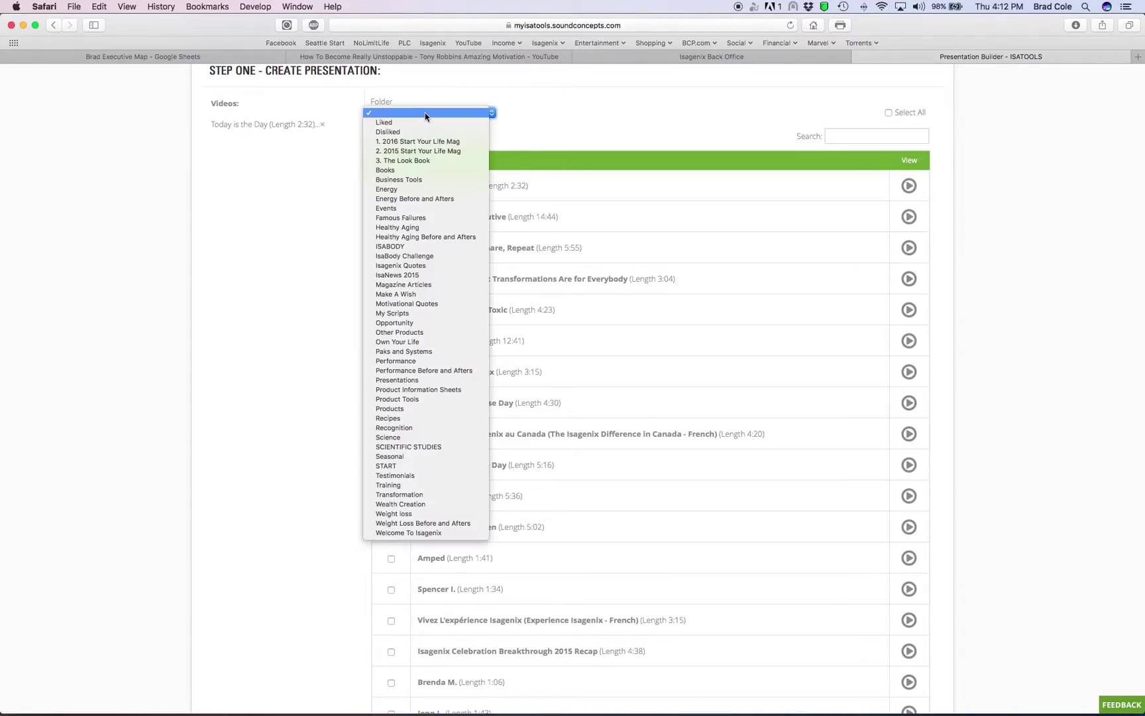
{"action": "left_click", "coordinate": [398, 467]}
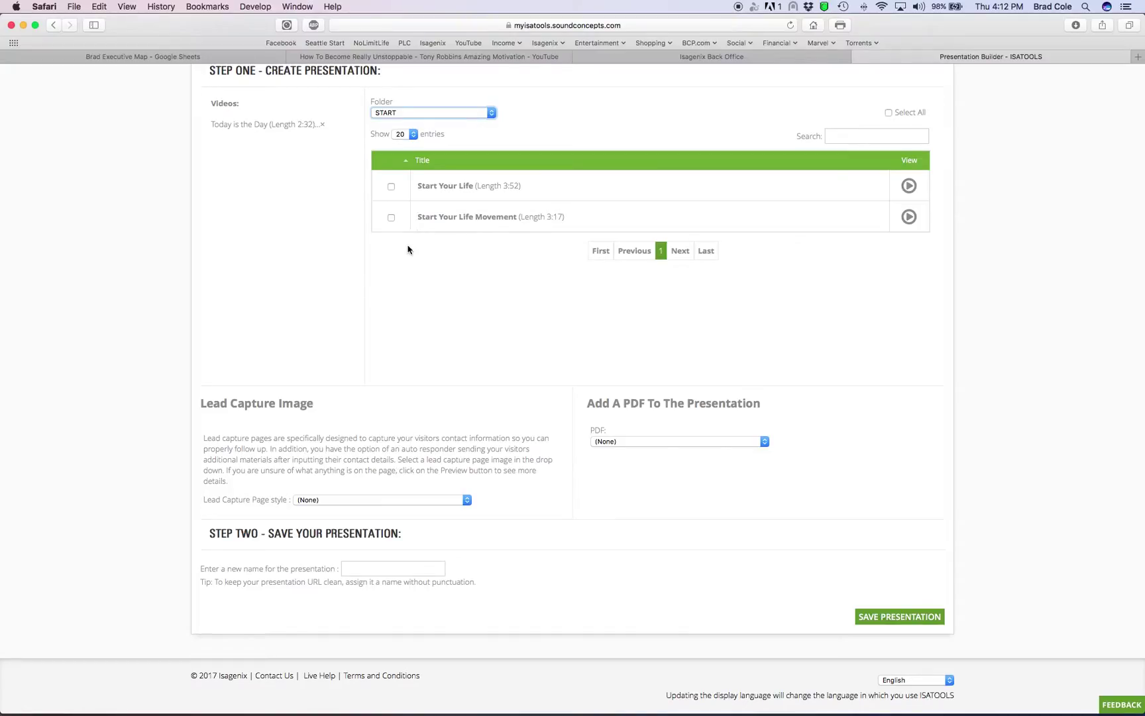
{"action": "left_click", "coordinate": [391, 188]}
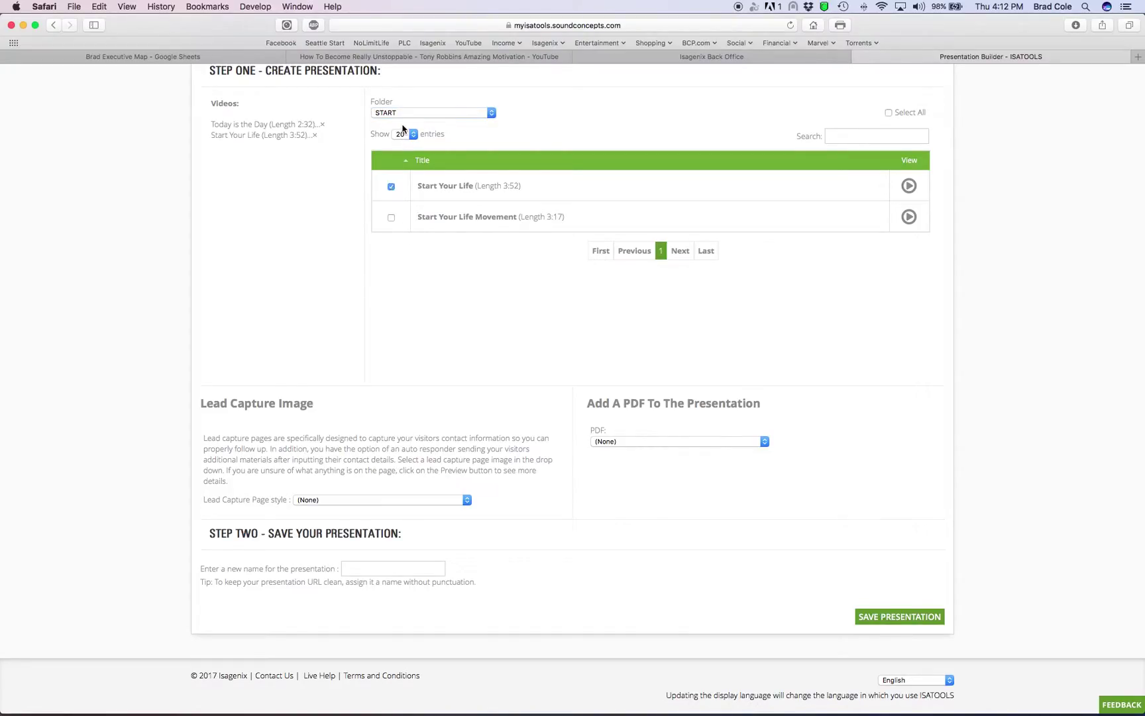
{"action": "left_click", "coordinate": [413, 113]}
{"action": "left_click", "coordinate": [415, 152]}
{"action": "scroll", "coordinate": [335, 637], "scroll_direction": "down", "scroll_amount": 1}
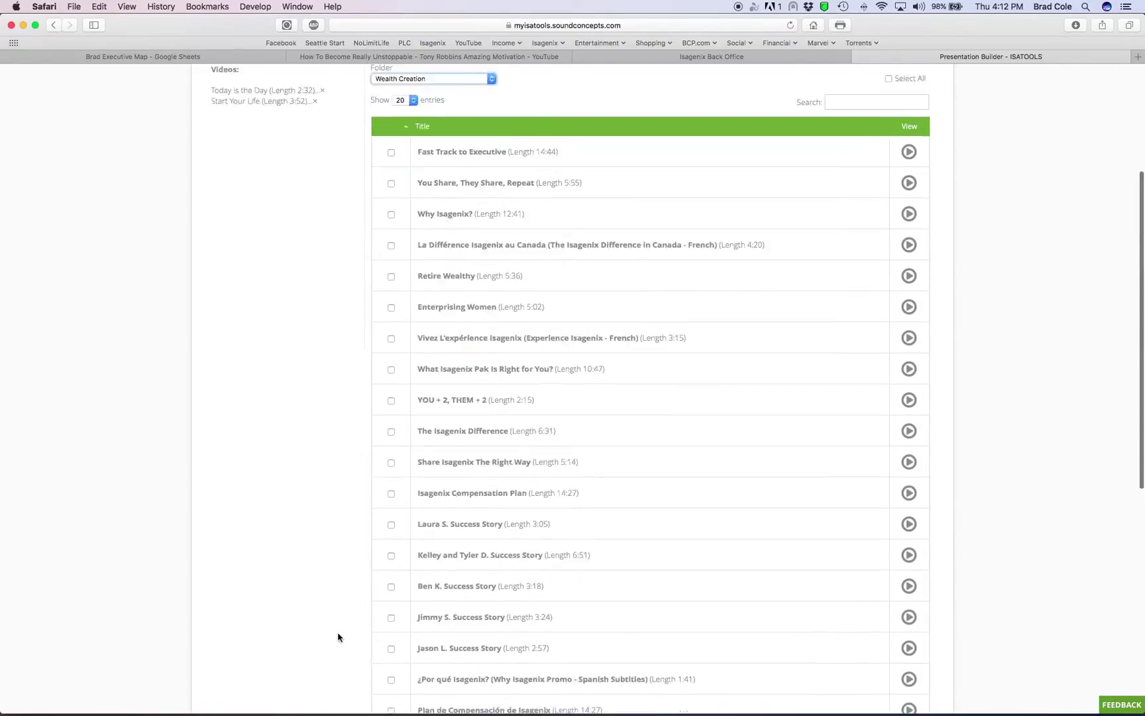
{"action": "scroll", "coordinate": [335, 636], "scroll_direction": "down", "scroll_amount": 4}
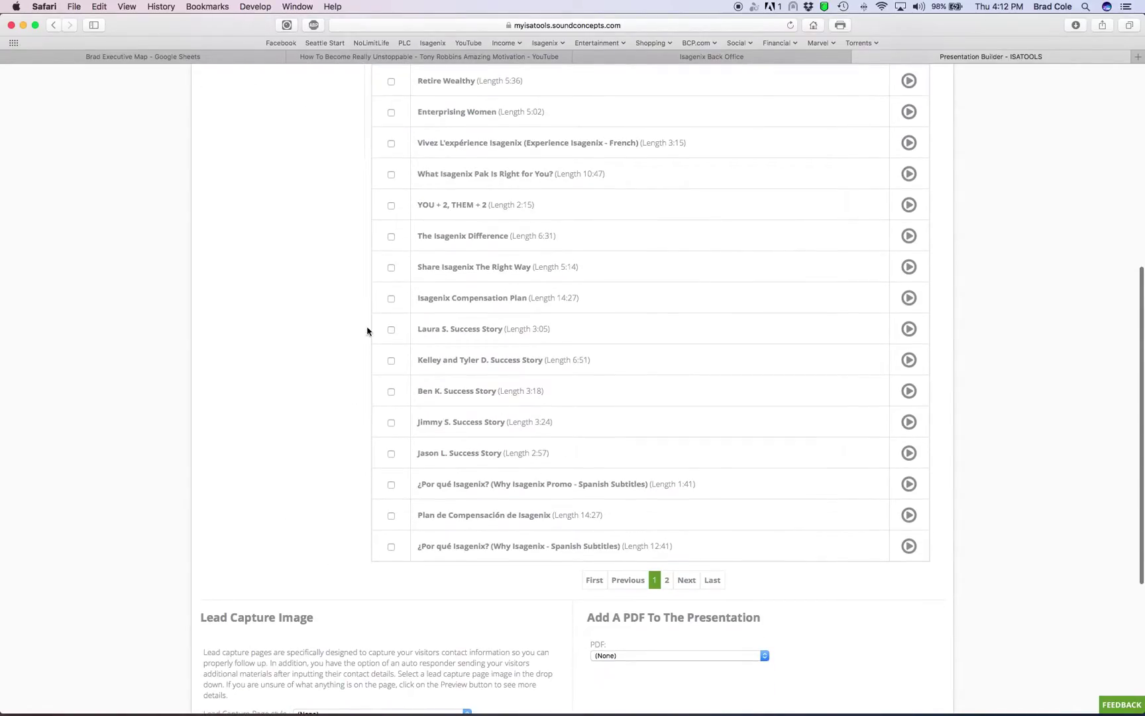
{"action": "left_click", "coordinate": [391, 330]}
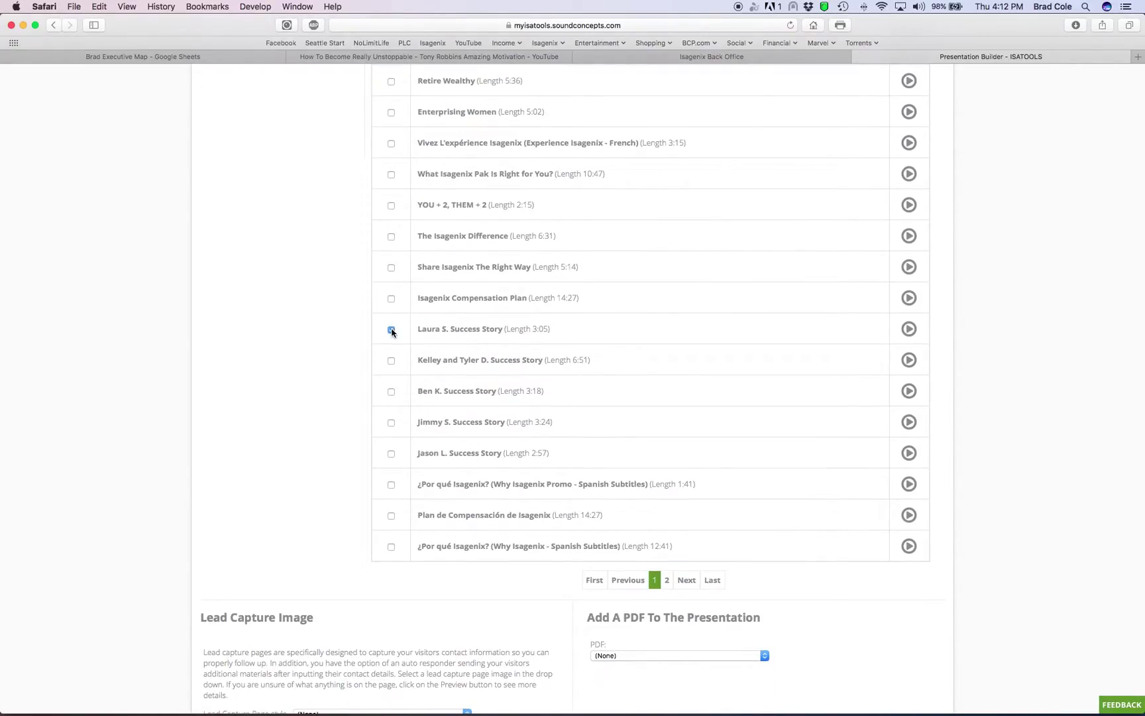
{"action": "scroll", "coordinate": [391, 331], "scroll_direction": "up", "scroll_amount": 1}
{"action": "scroll", "coordinate": [390, 334], "scroll_direction": "up", "scroll_amount": 3}
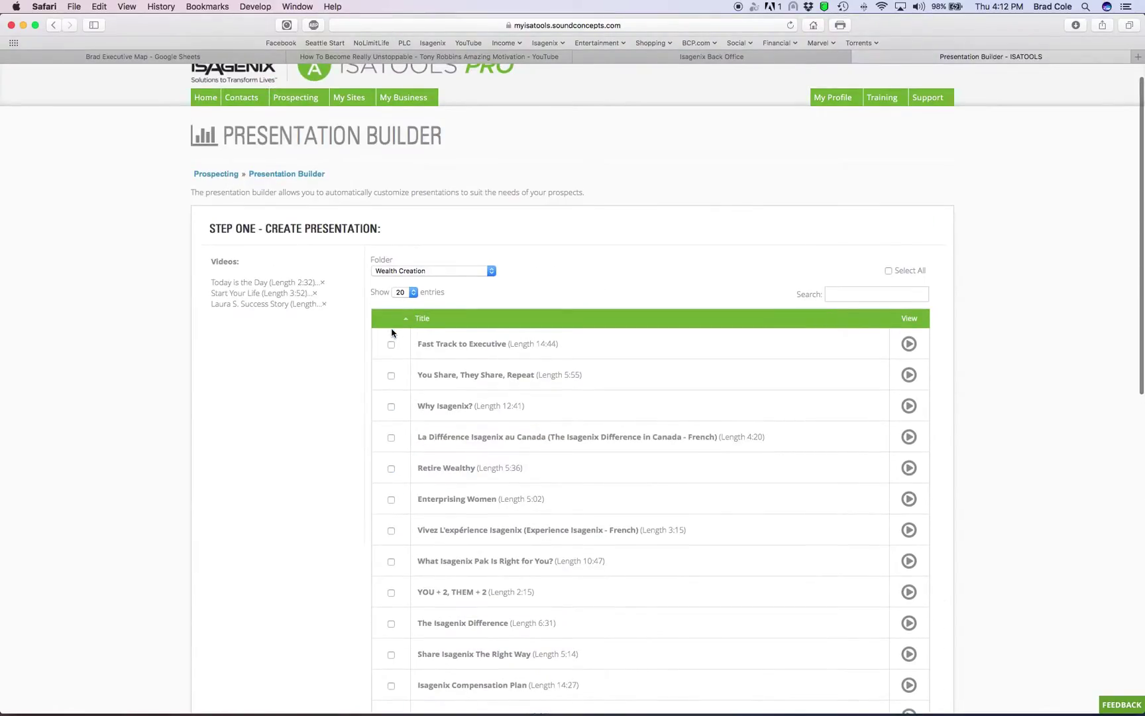
{"action": "scroll", "coordinate": [372, 410], "scroll_direction": "down", "scroll_amount": 1}
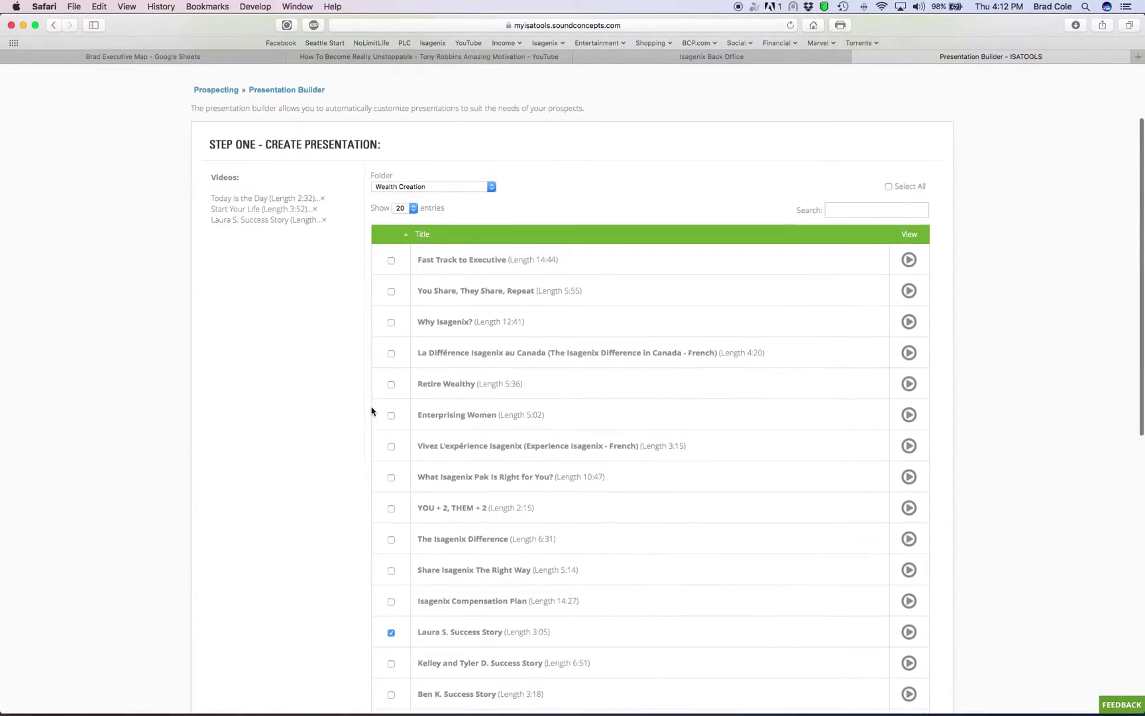
{"action": "left_click", "coordinate": [391, 290]}
{"action": "scroll", "coordinate": [392, 296], "scroll_direction": "down", "scroll_amount": 2}
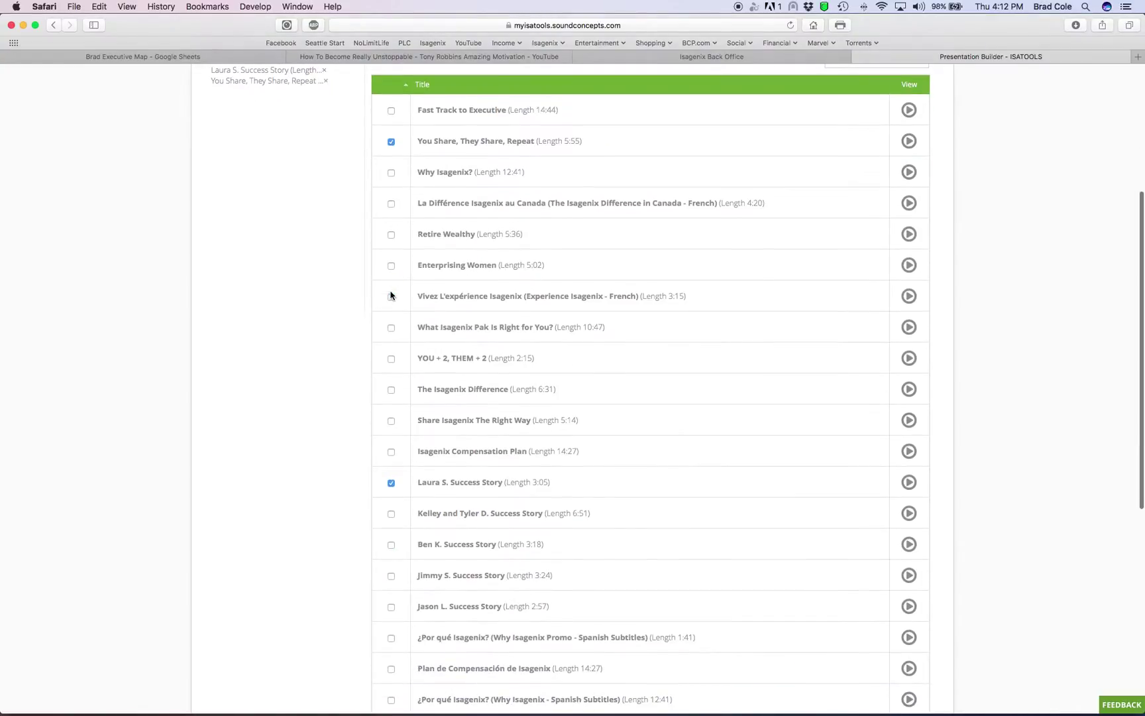
{"action": "scroll", "coordinate": [391, 296], "scroll_direction": "down", "scroll_amount": 5}
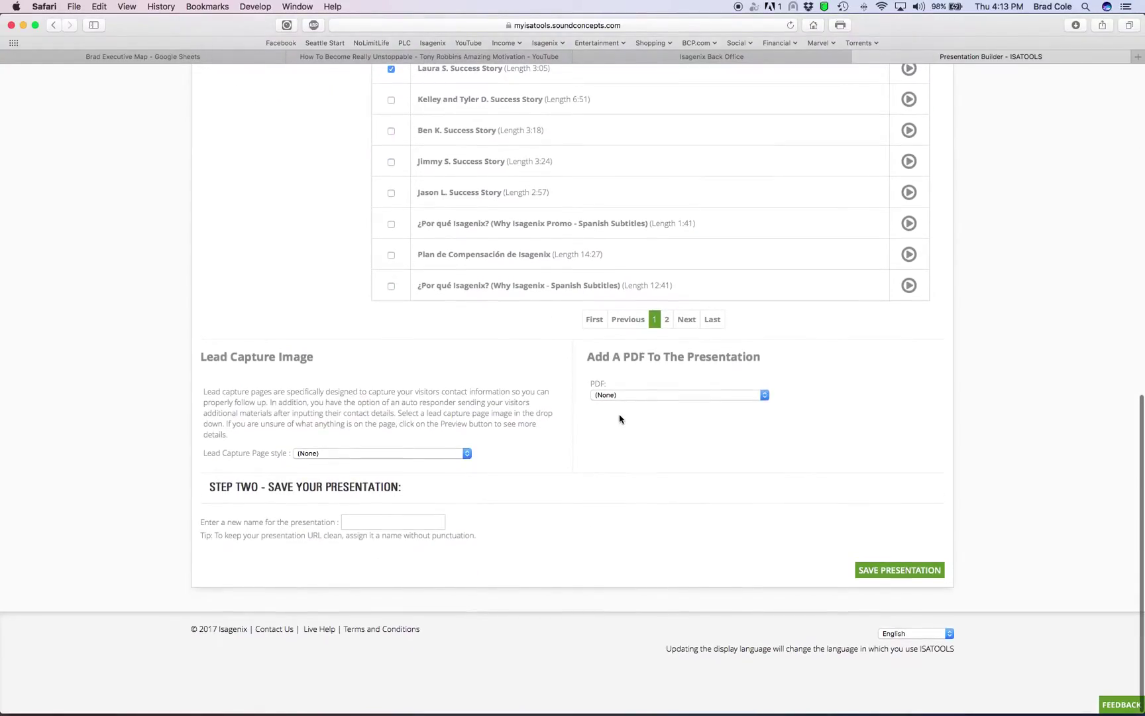
Choose START in the Add A PDF dropdown and focus the presentation name field
{"action": "left_click", "coordinate": [650, 394]}
{"action": "scroll", "coordinate": [650, 402], "scroll_direction": "down", "scroll_amount": 3}
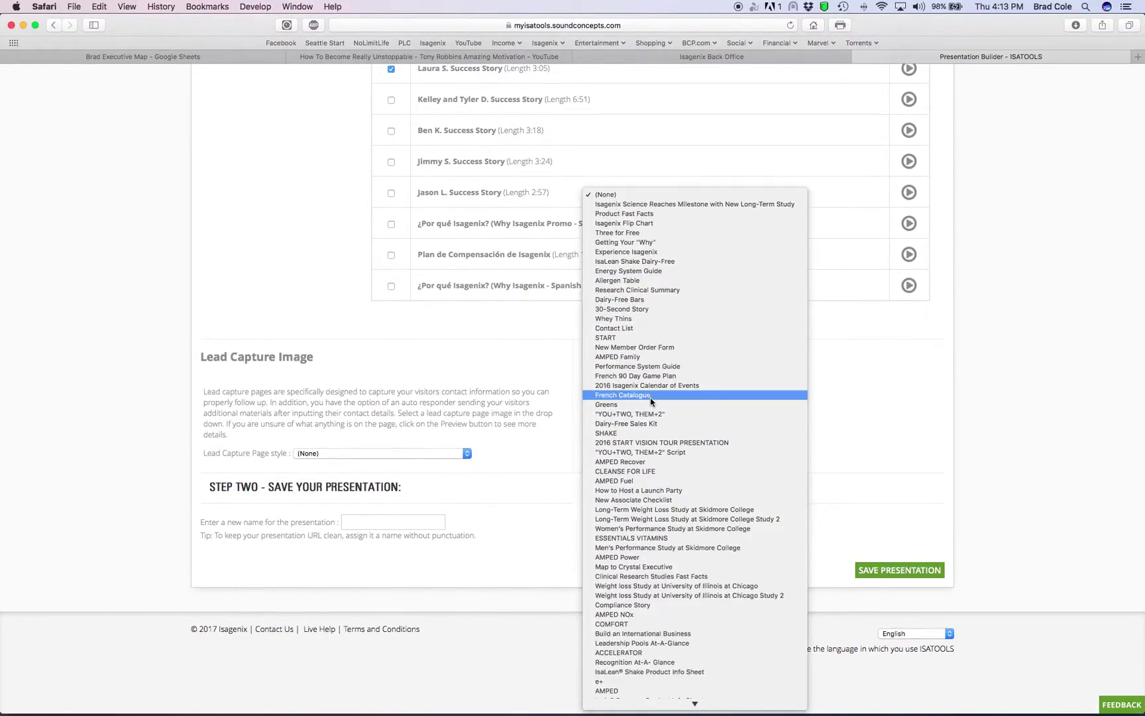
{"action": "scroll", "coordinate": [651, 402], "scroll_direction": "down", "scroll_amount": 2}
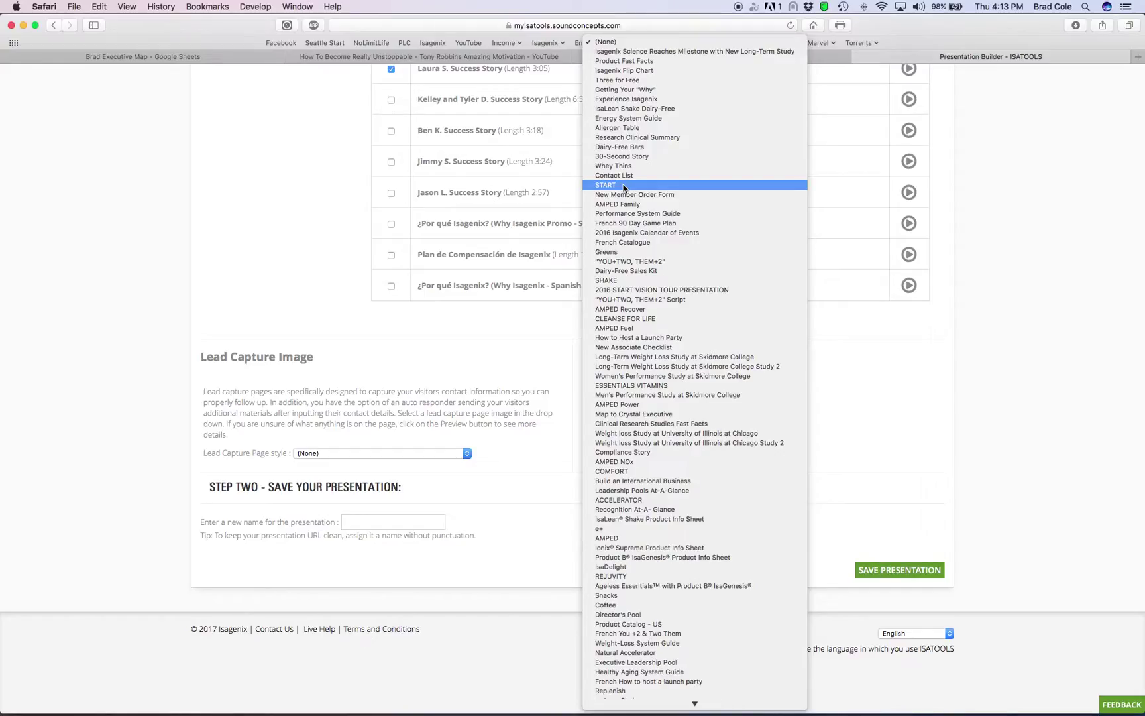
{"action": "scroll", "coordinate": [644, 608], "scroll_direction": "down", "scroll_amount": 5}
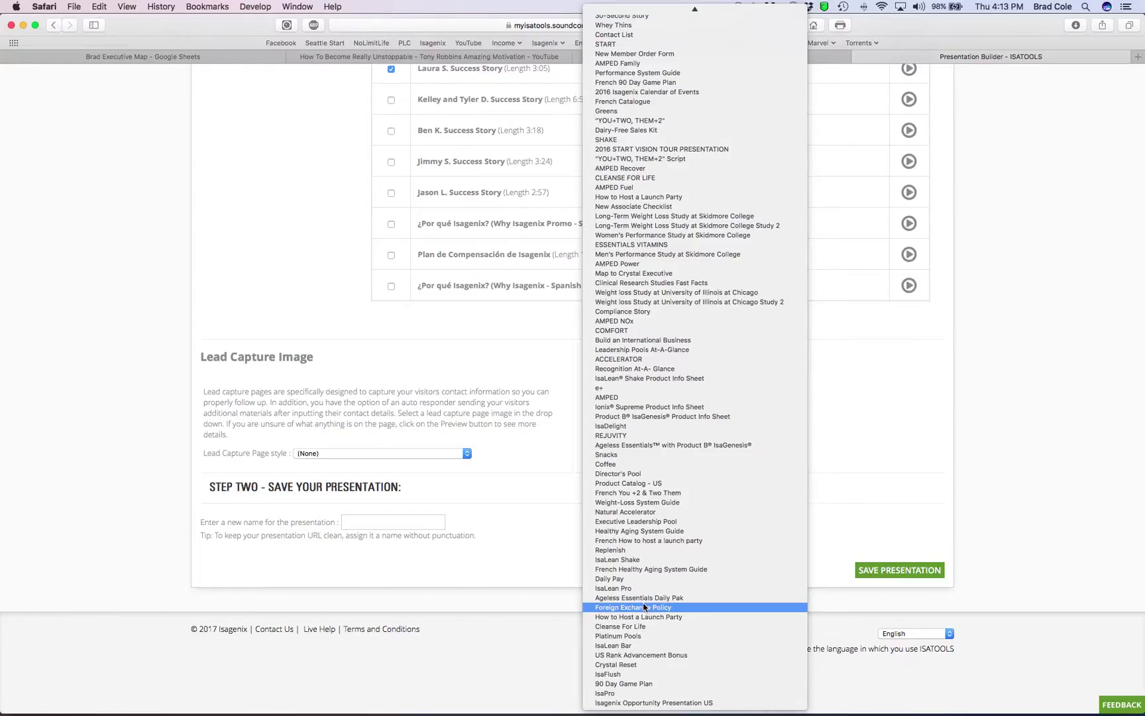
{"action": "scroll", "coordinate": [645, 609], "scroll_direction": "up", "scroll_amount": 2}
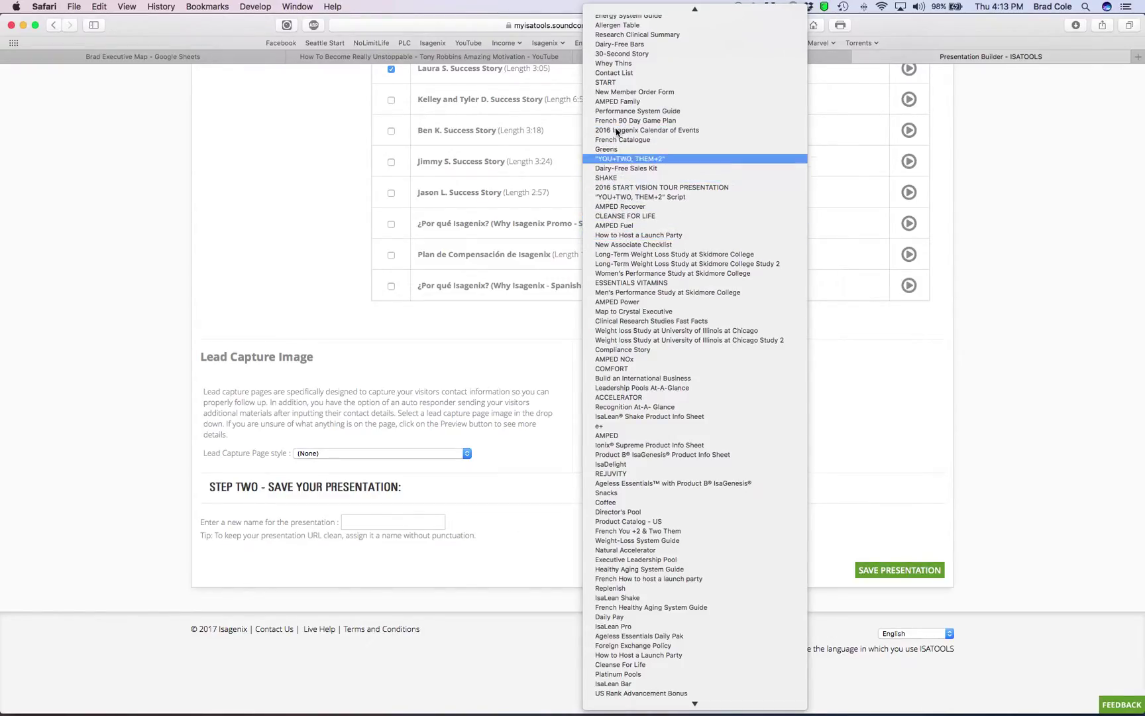
{"action": "left_click", "coordinate": [616, 84]}
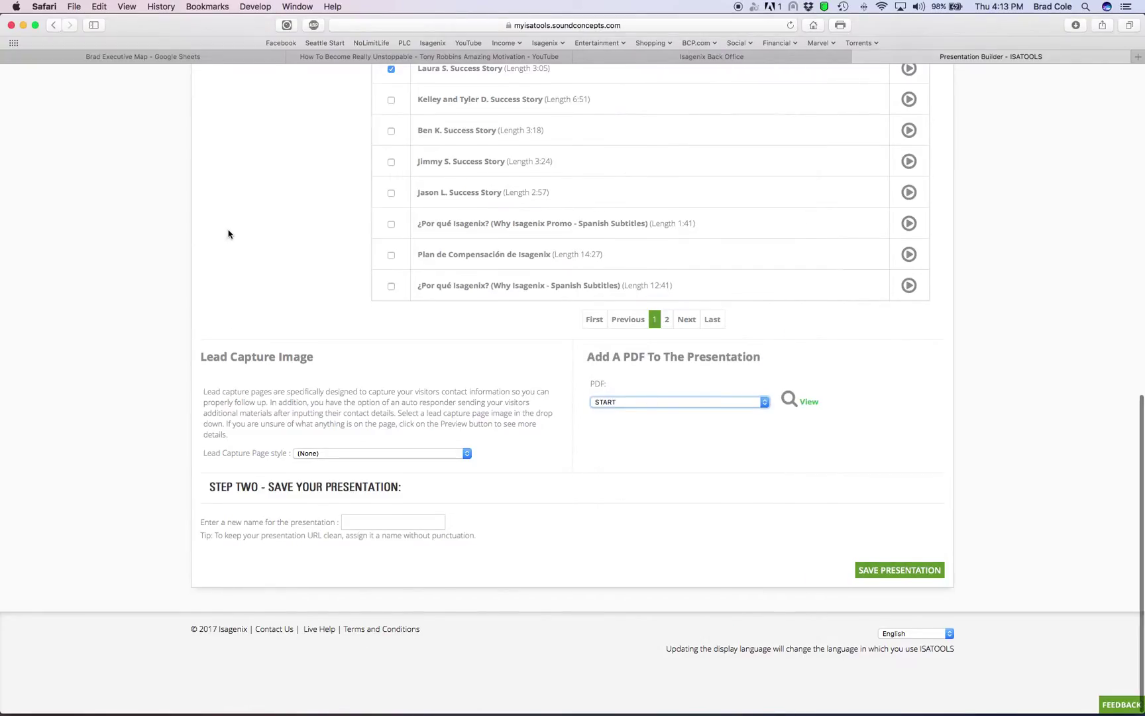
{"action": "scroll", "coordinate": [229, 233], "scroll_direction": "up", "scroll_amount": 1}
{"action": "left_click", "coordinate": [364, 535]}
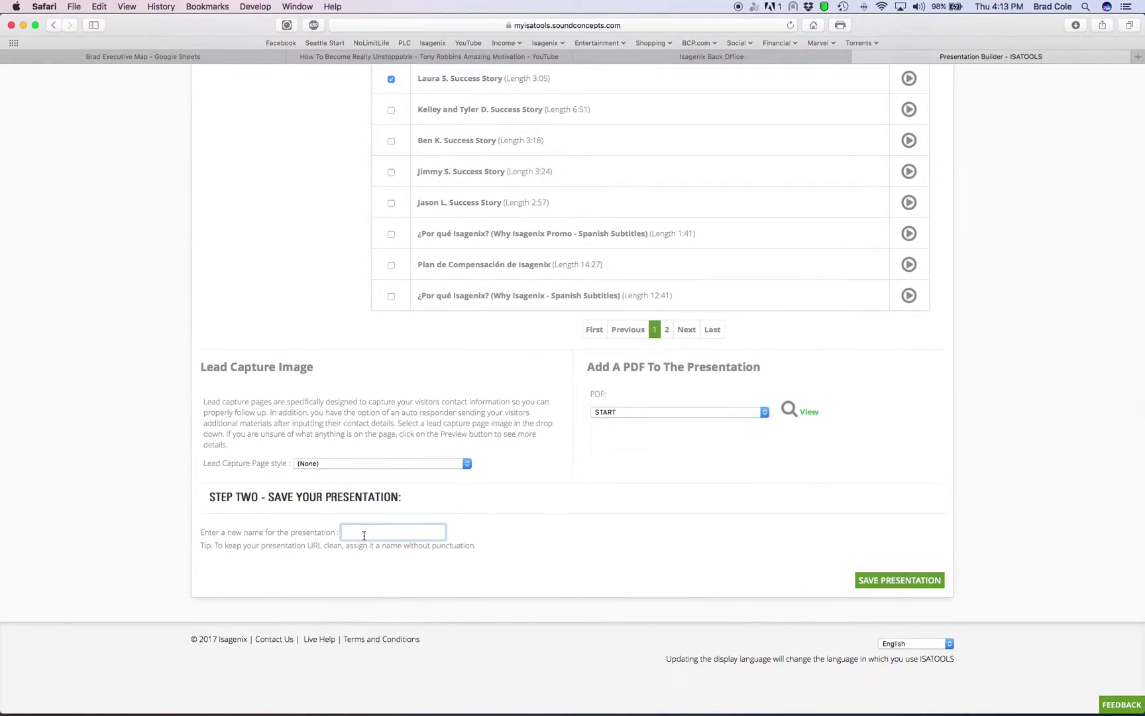
{"action": "type", "text": "Start"}
{"action": "type", "text": "1"}
Save the presentation under the name 'Start1'
{"action": "left_click", "coordinate": [885, 582]}
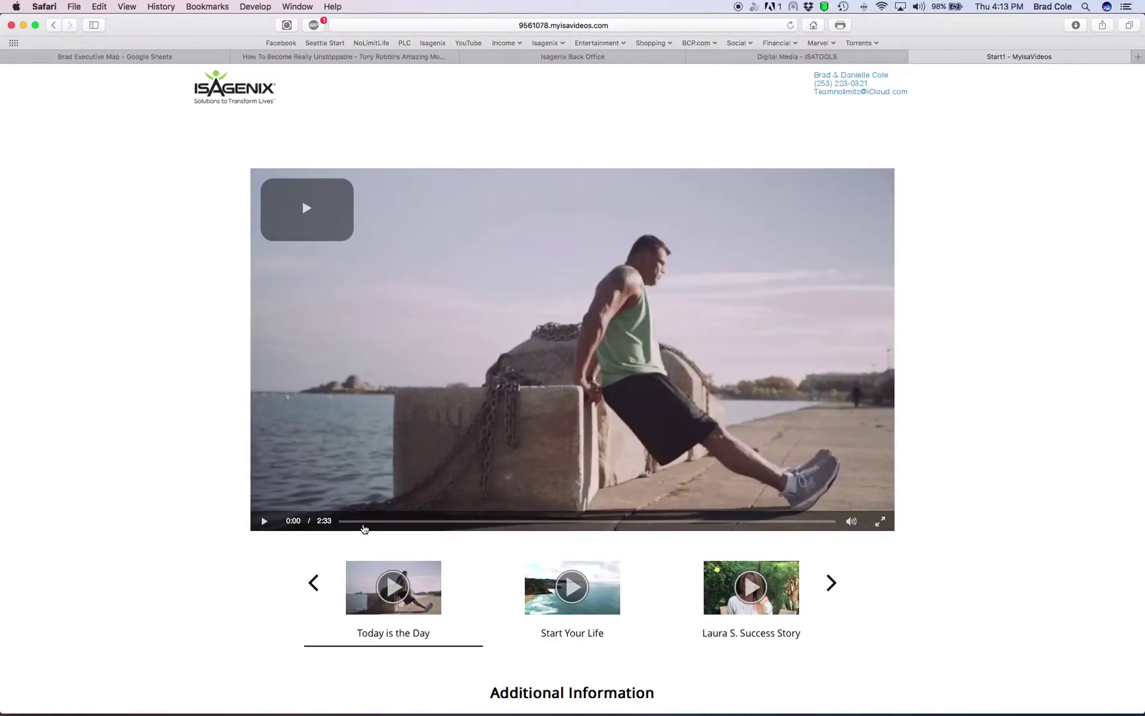
{"action": "scroll", "coordinate": [365, 527], "scroll_direction": "down", "scroll_amount": 3}
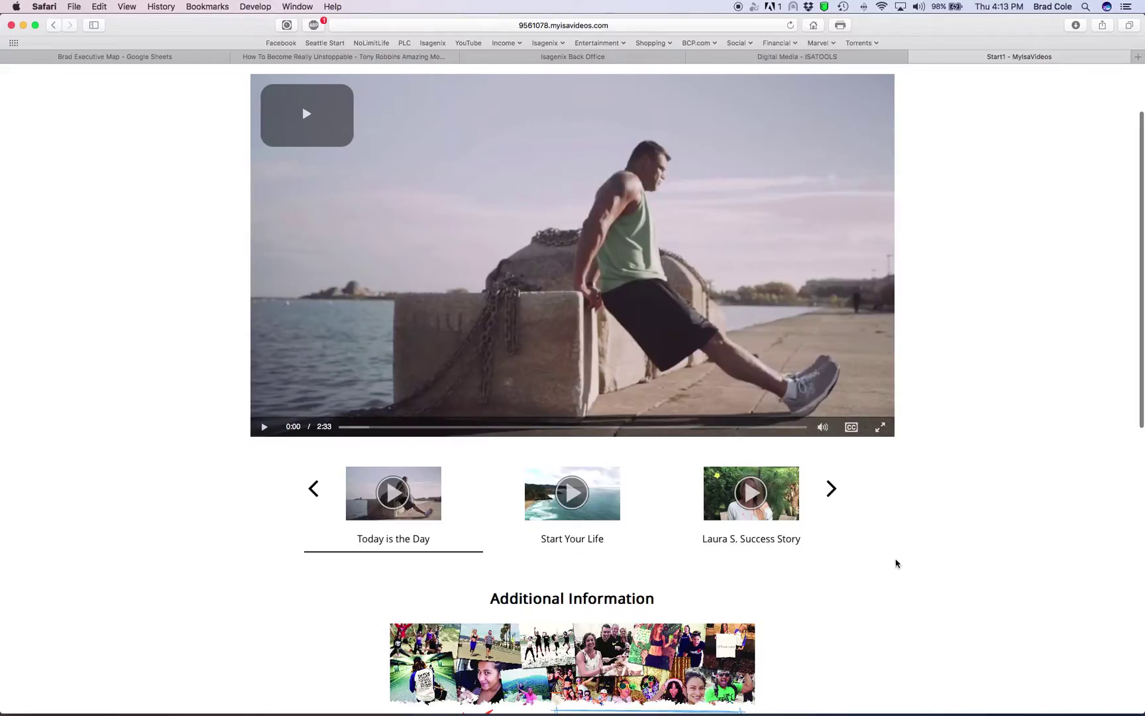
{"action": "scroll", "coordinate": [895, 560], "scroll_direction": "down", "scroll_amount": 5}
{"action": "scroll", "coordinate": [895, 529], "scroll_direction": "down", "scroll_amount": 2}
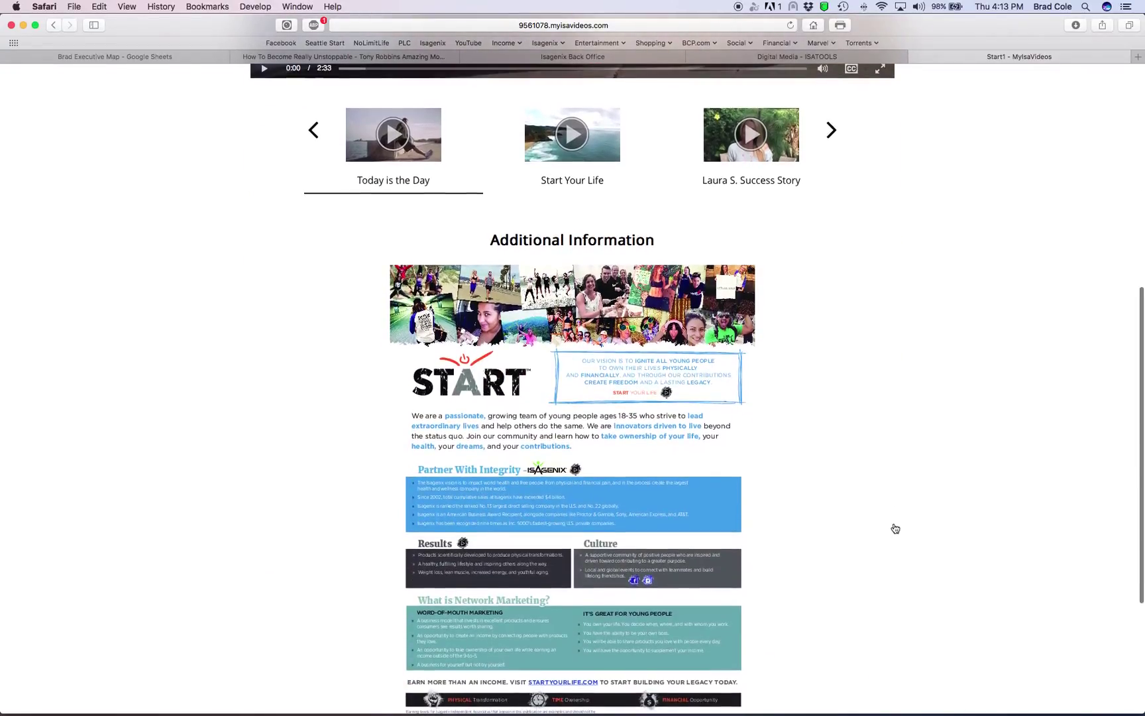
{"action": "scroll", "coordinate": [498, 444], "scroll_direction": "down", "scroll_amount": 5}
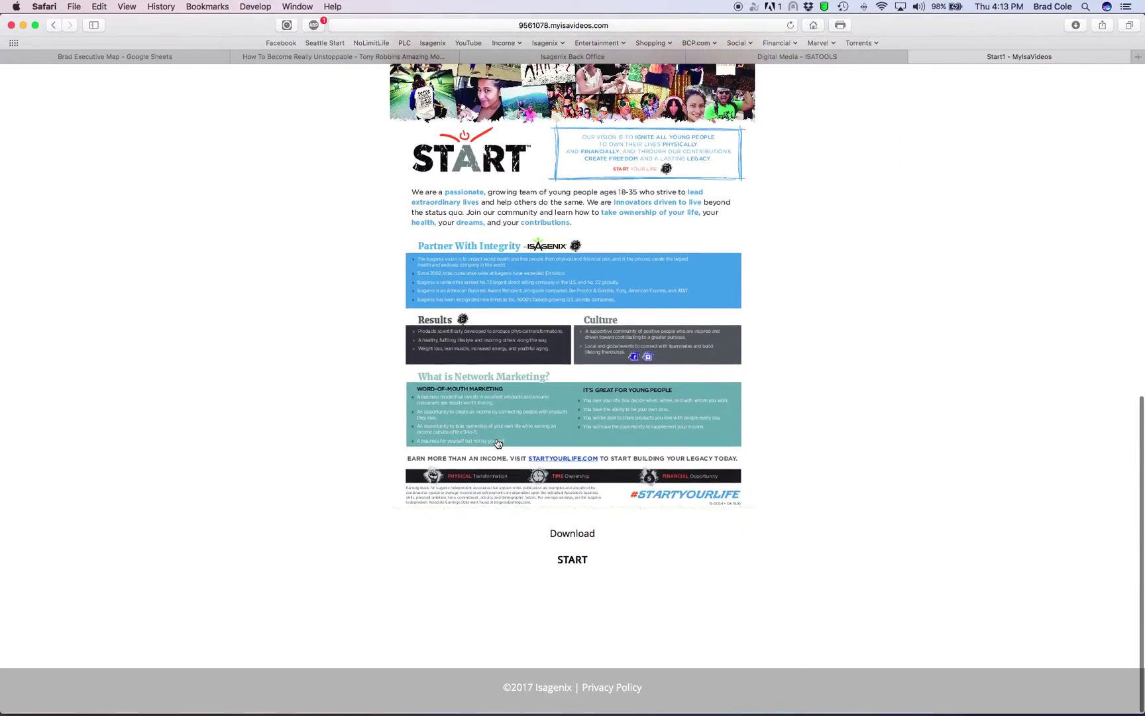
{"action": "scroll", "coordinate": [498, 443], "scroll_direction": "up", "scroll_amount": 5}
{"action": "scroll", "coordinate": [497, 445], "scroll_direction": "up", "scroll_amount": 4}
{"action": "scroll", "coordinate": [498, 444], "scroll_direction": "up", "scroll_amount": 1}
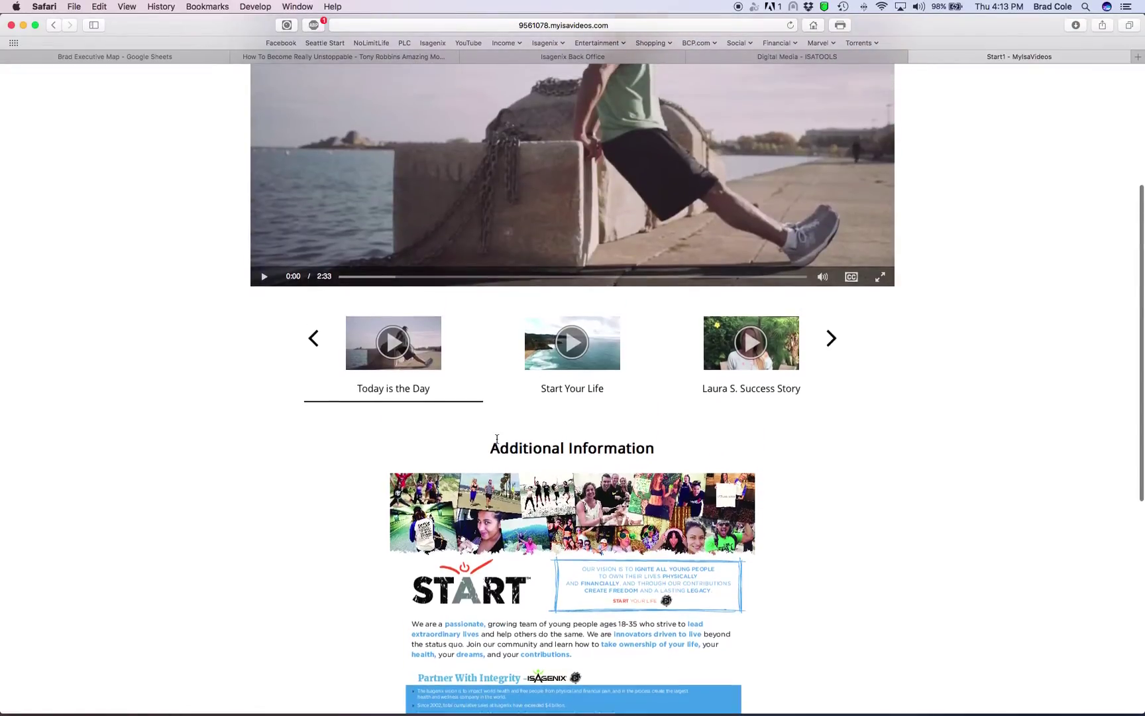
{"action": "scroll", "coordinate": [498, 444], "scroll_direction": "up", "scroll_amount": 2}
Advance the Start1 carousel to show You Share, They Share, Repeat
{"action": "left_click", "coordinate": [830, 430]}
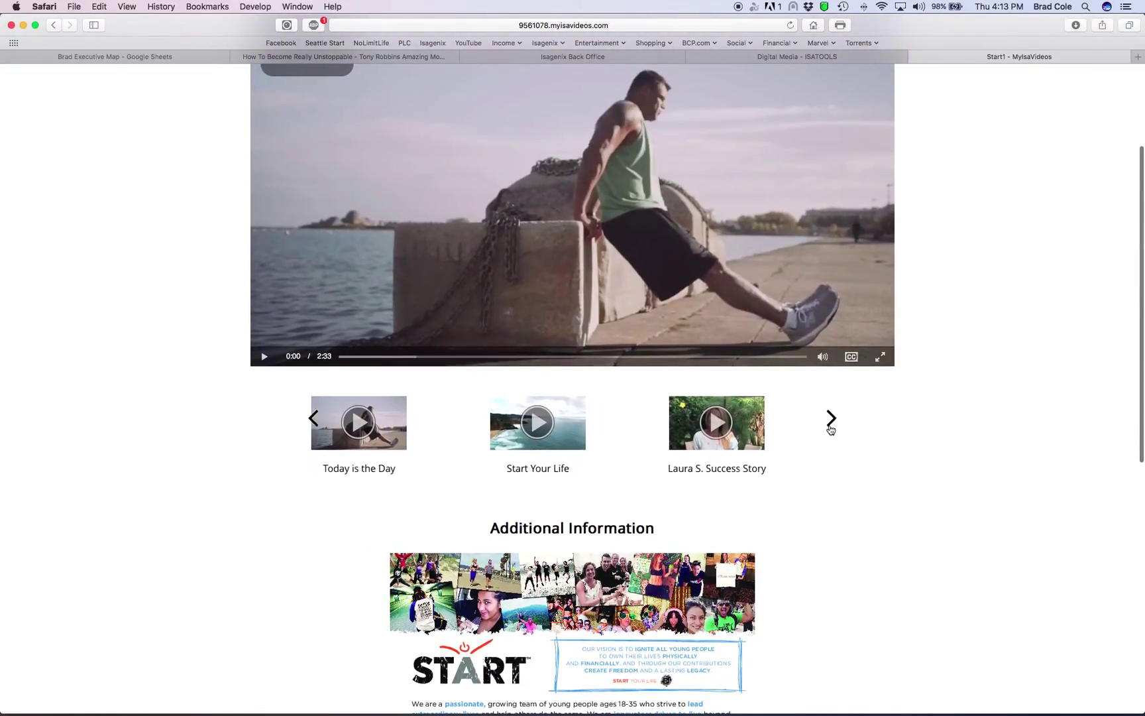
{"action": "scroll", "coordinate": [149, 358], "scroll_direction": "up", "scroll_amount": 2}
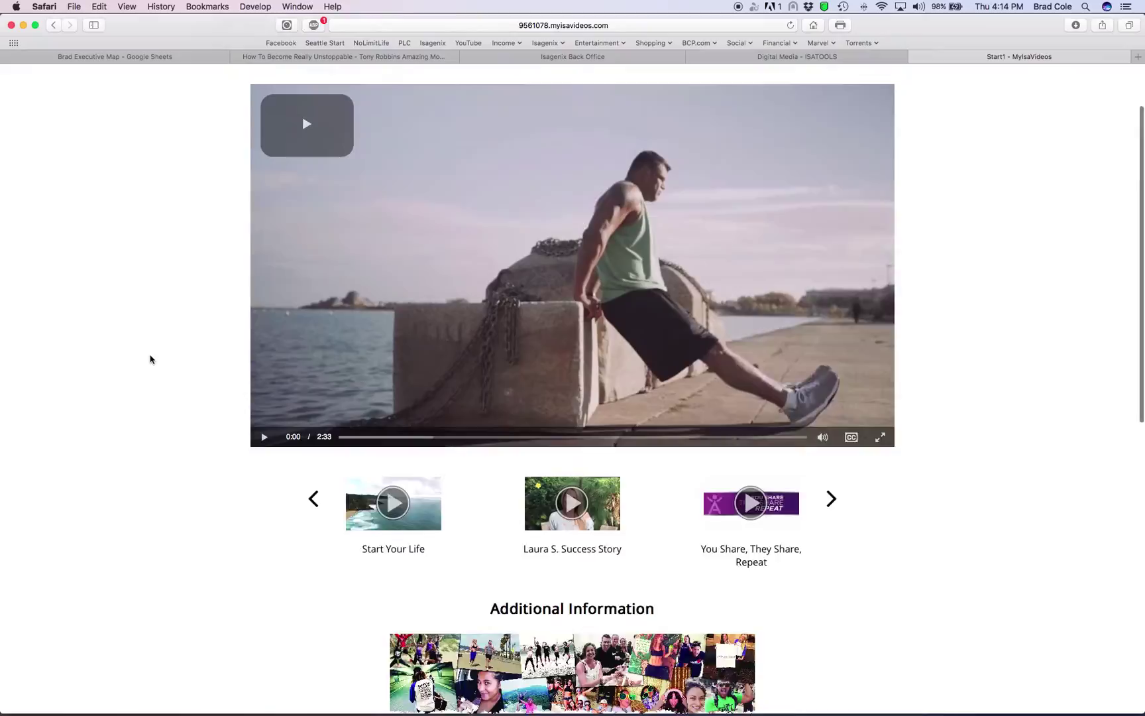
{"action": "scroll", "coordinate": [148, 358], "scroll_direction": "up", "scroll_amount": 2}
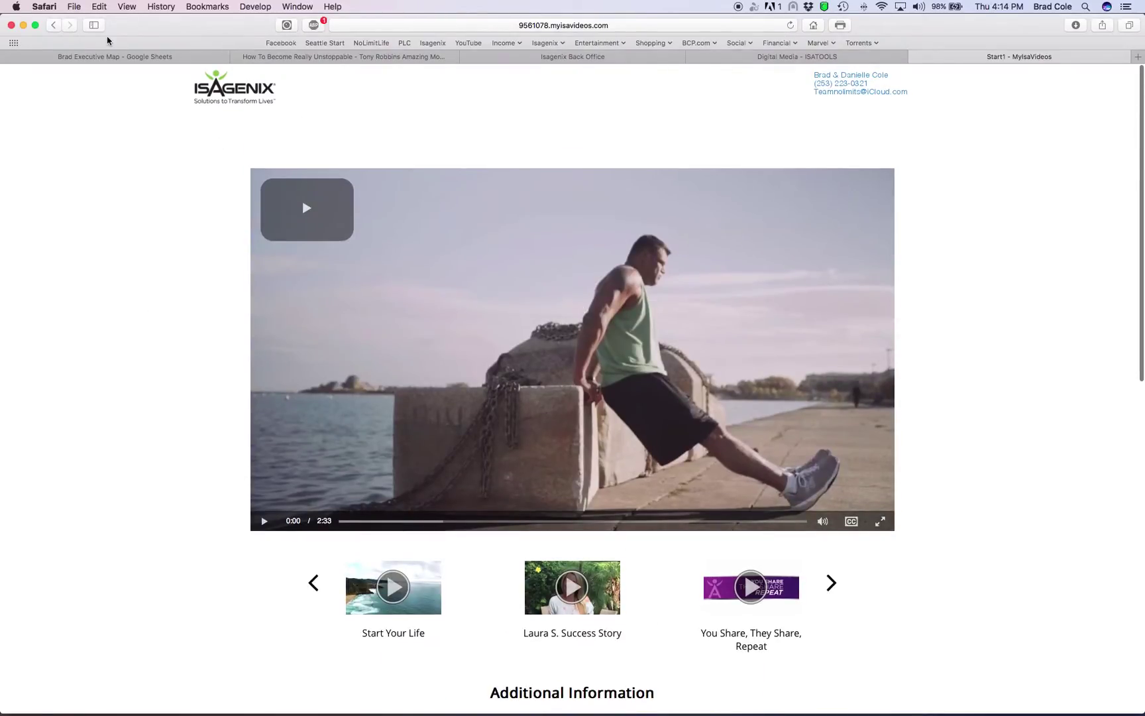
Close the Start1 preview, return to the completion page, and choose Send Presentation
{"action": "left_click", "coordinate": [55, 26]}
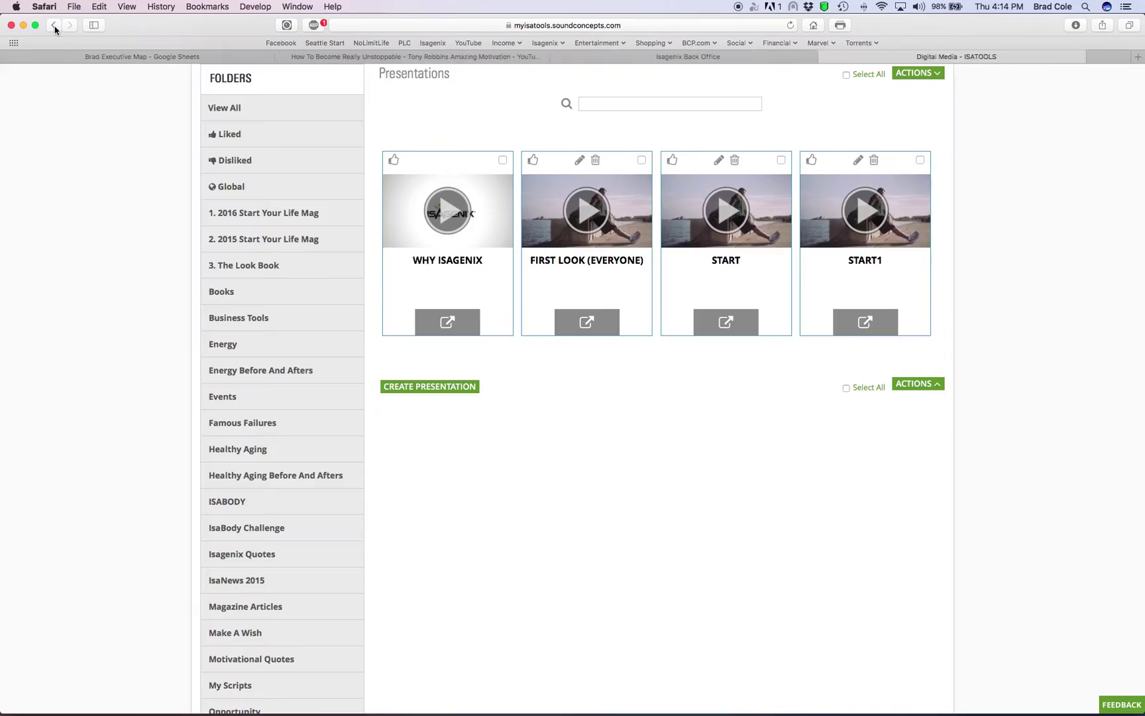
{"action": "left_click", "coordinate": [758, 59]}
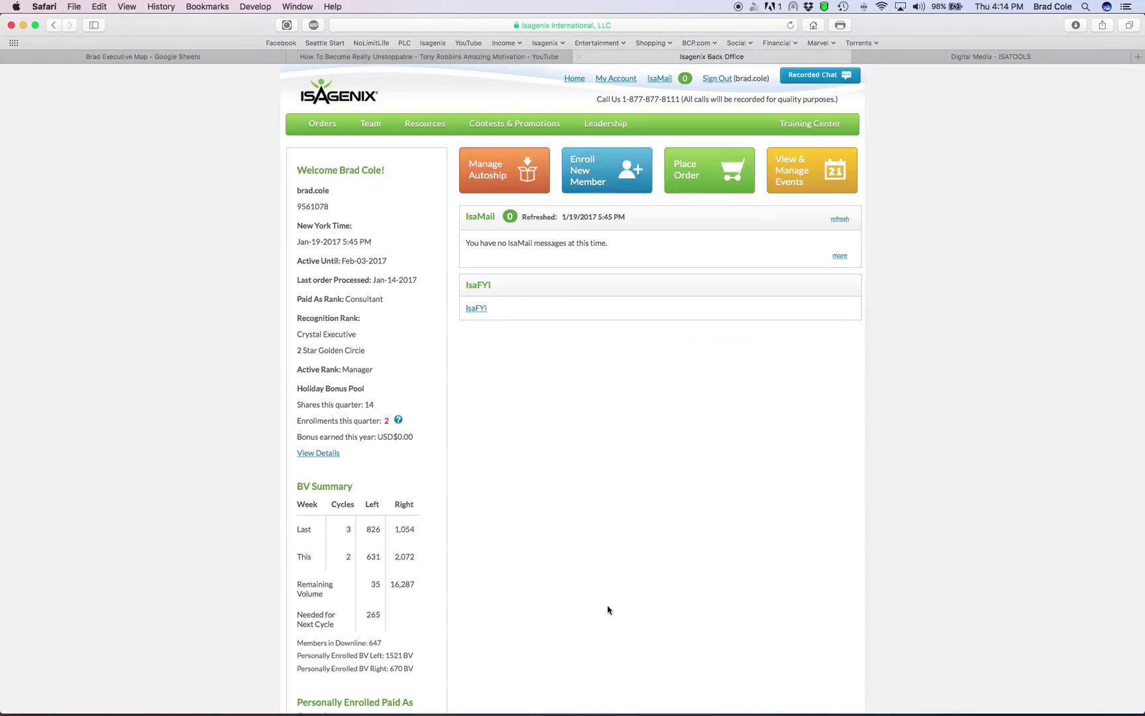
{"action": "left_click", "coordinate": [1003, 61]}
{"action": "left_click", "coordinate": [54, 27]}
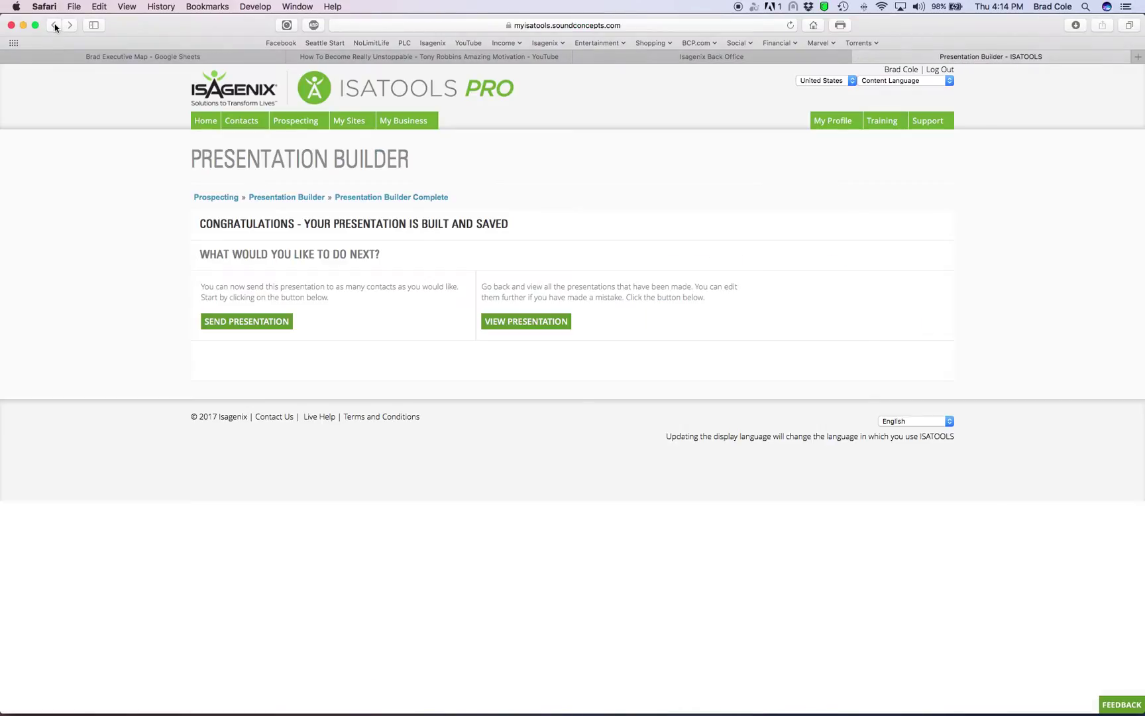
{"action": "left_click", "coordinate": [236, 321]}
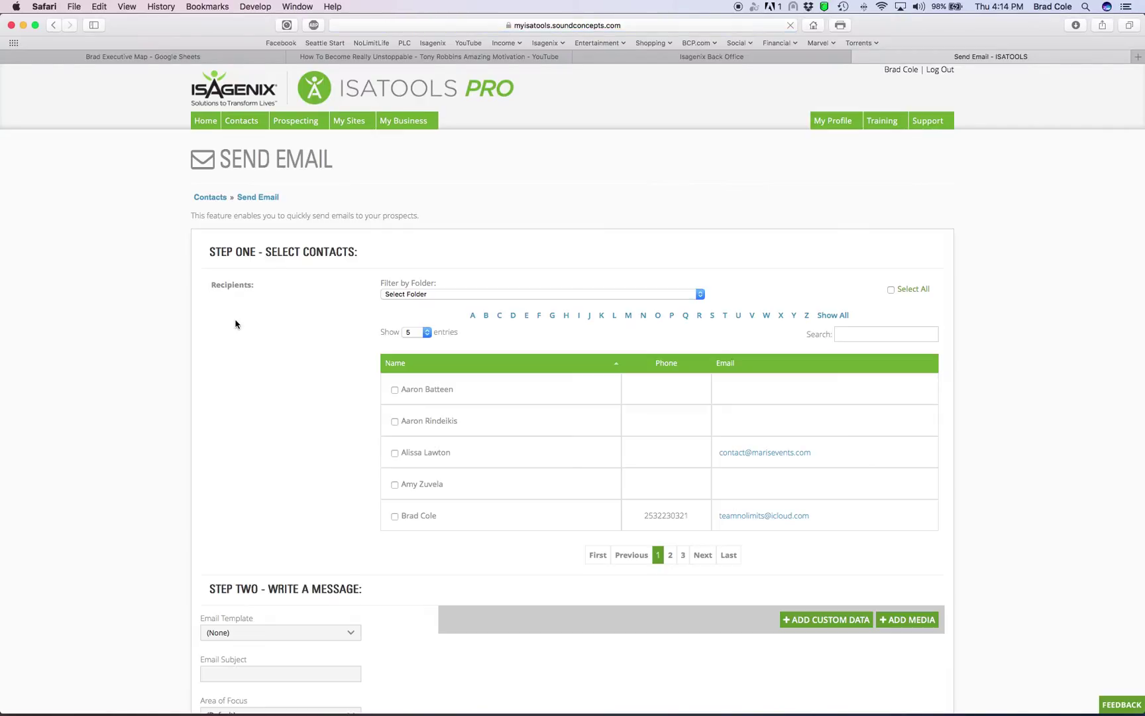
{"action": "scroll", "coordinate": [625, 408], "scroll_direction": "down", "scroll_amount": 5}
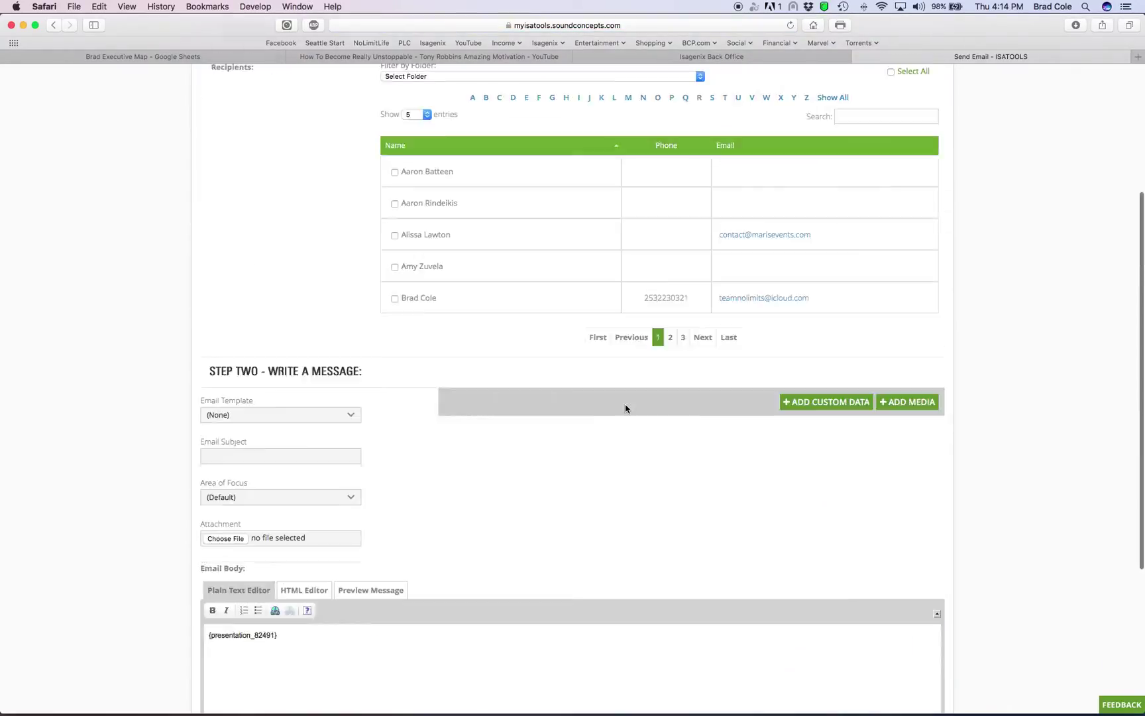
{"action": "scroll", "coordinate": [626, 409], "scroll_direction": "up", "scroll_amount": 4}
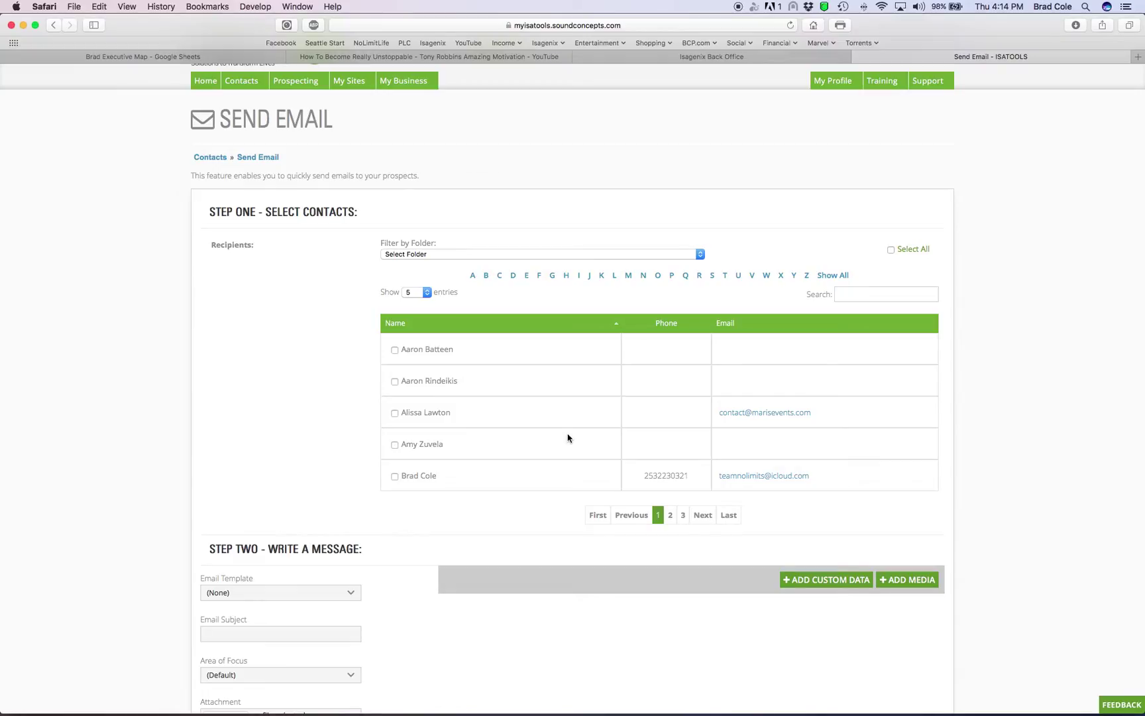
{"action": "left_click", "coordinate": [394, 476]}
{"action": "scroll", "coordinate": [909, 536], "scroll_direction": "down", "scroll_amount": 5}
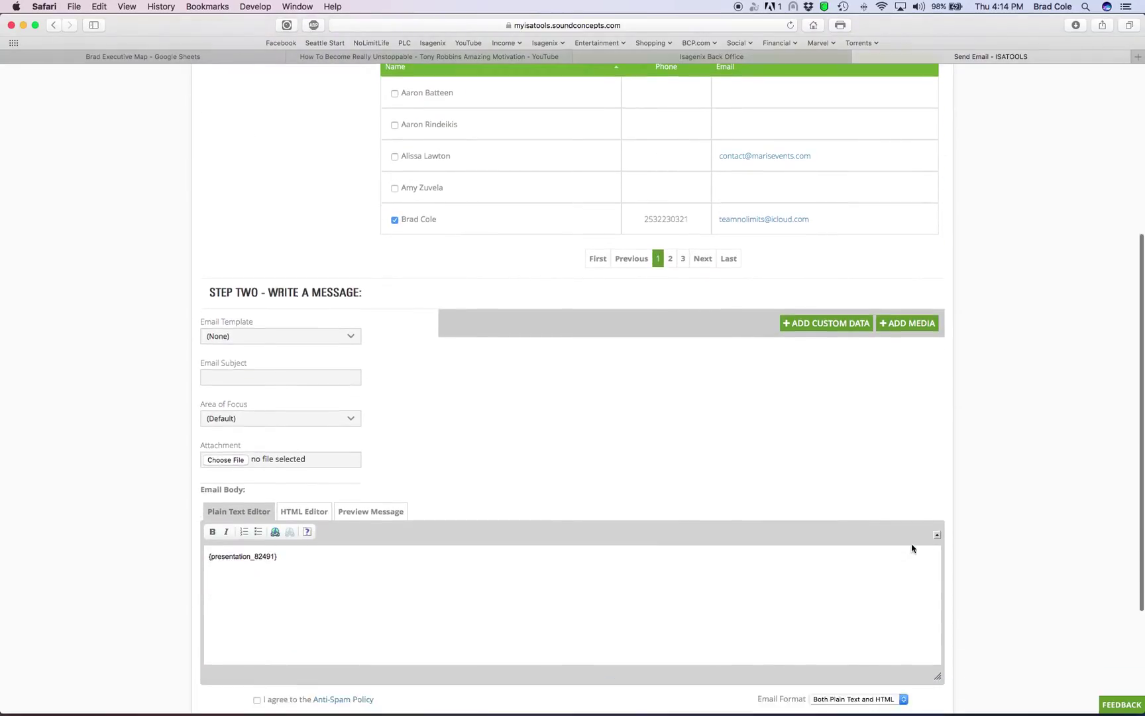
{"action": "scroll", "coordinate": [320, 377], "scroll_direction": "down", "scroll_amount": 3}
Add 'you are awesome!' to the body, set subject 'start presentaion', and send
{"action": "left_click", "coordinate": [254, 520]}
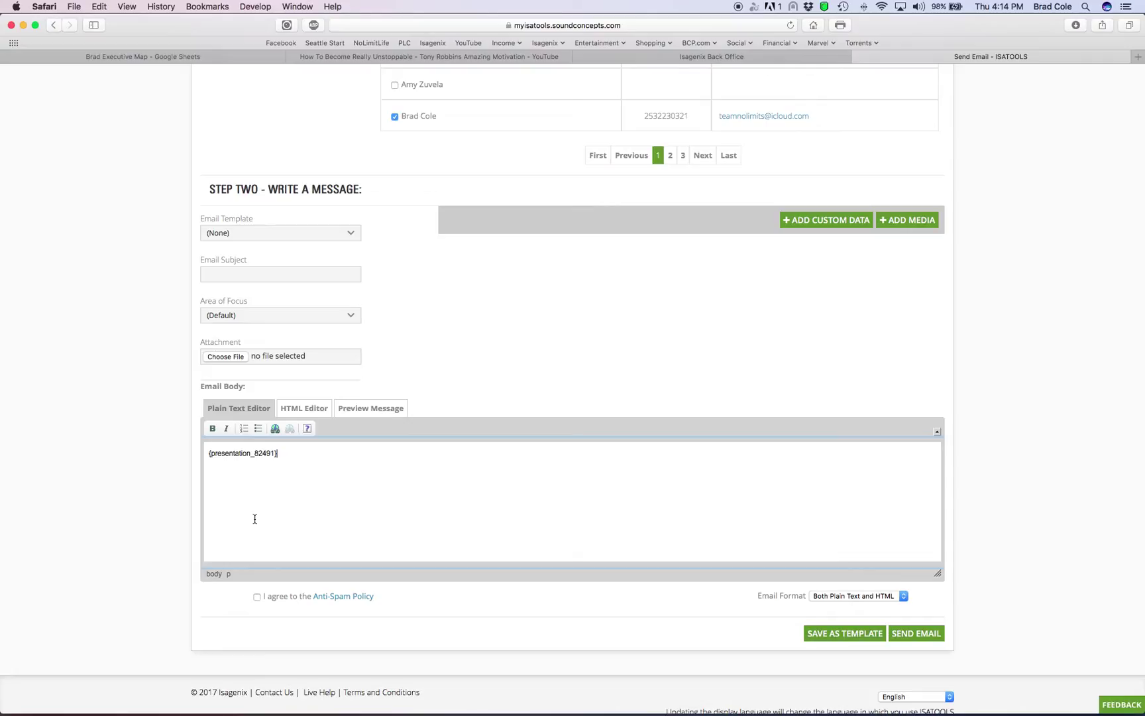
{"action": "type", "text": "you are awes"}
{"action": "type", "text": "ome!"}
{"action": "left_click", "coordinate": [242, 274]}
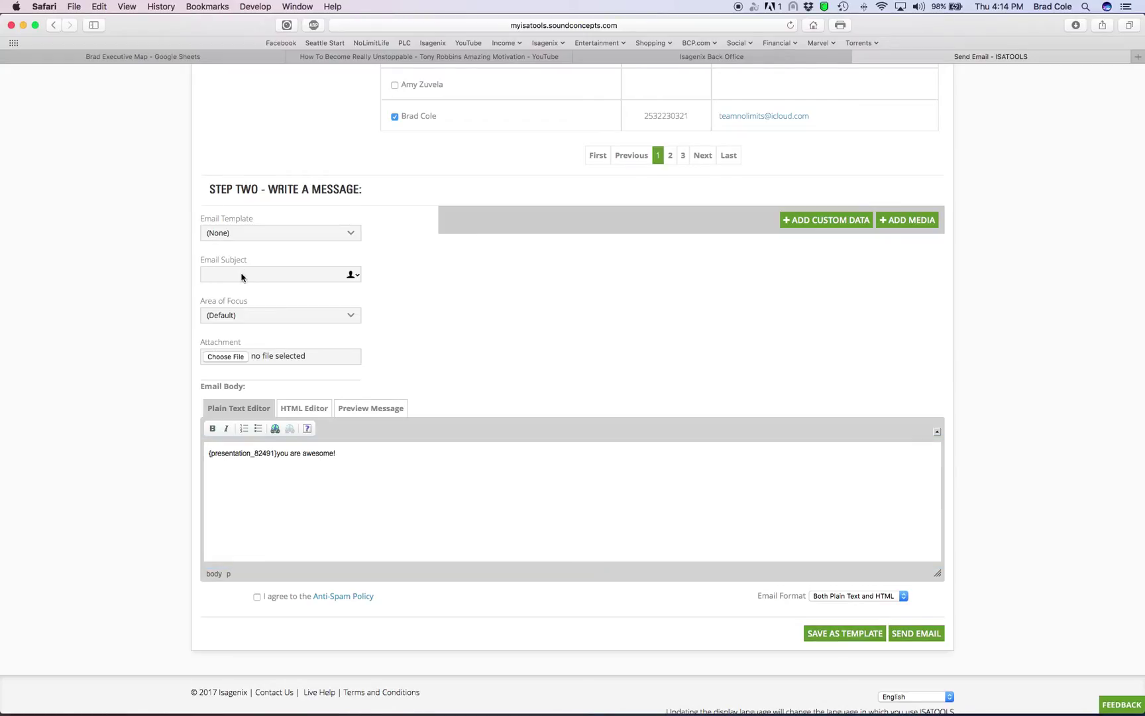
{"action": "type", "text": "start pres"}
{"action": "type", "text": "entation"}
{"action": "scroll", "coordinate": [415, 377], "scroll_direction": "up", "scroll_amount": 1}
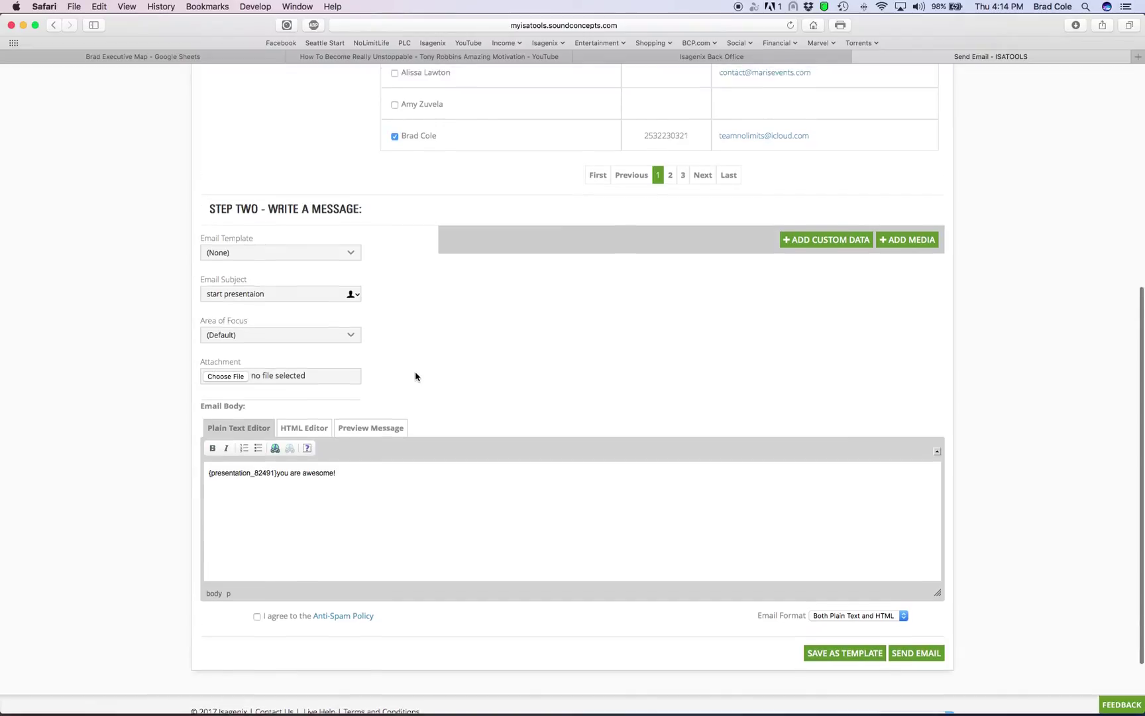
{"action": "scroll", "coordinate": [415, 376], "scroll_direction": "up", "scroll_amount": 3}
{"action": "left_click", "coordinate": [214, 411]}
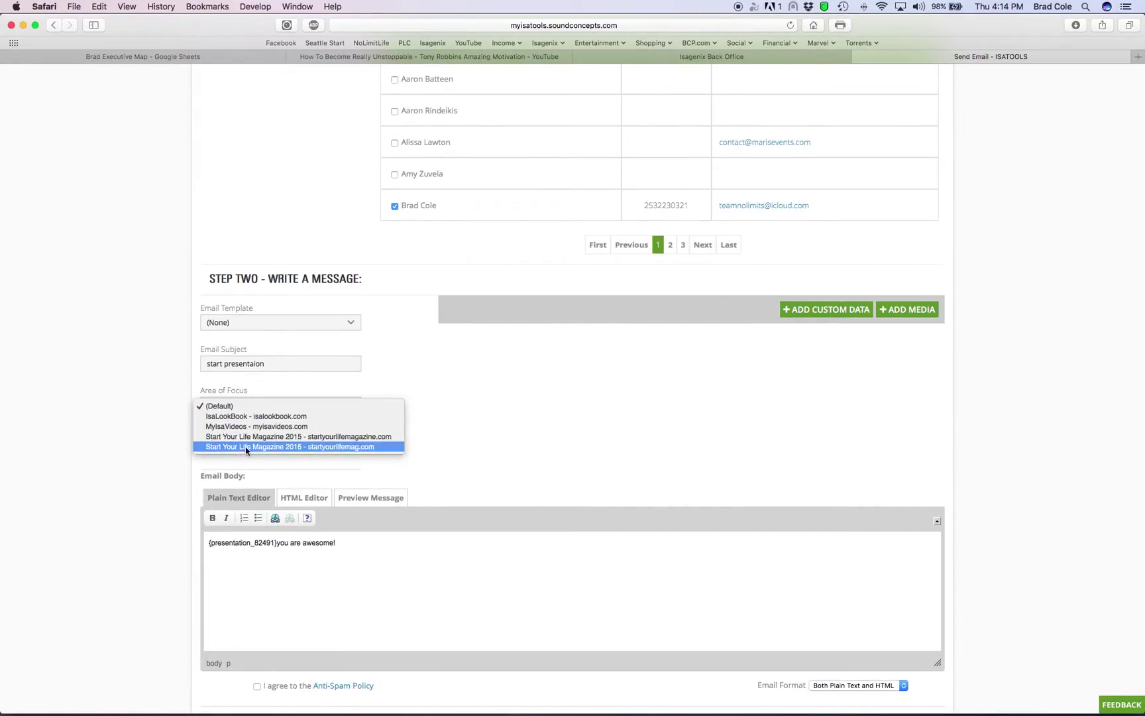
{"action": "left_click", "coordinate": [148, 417]}
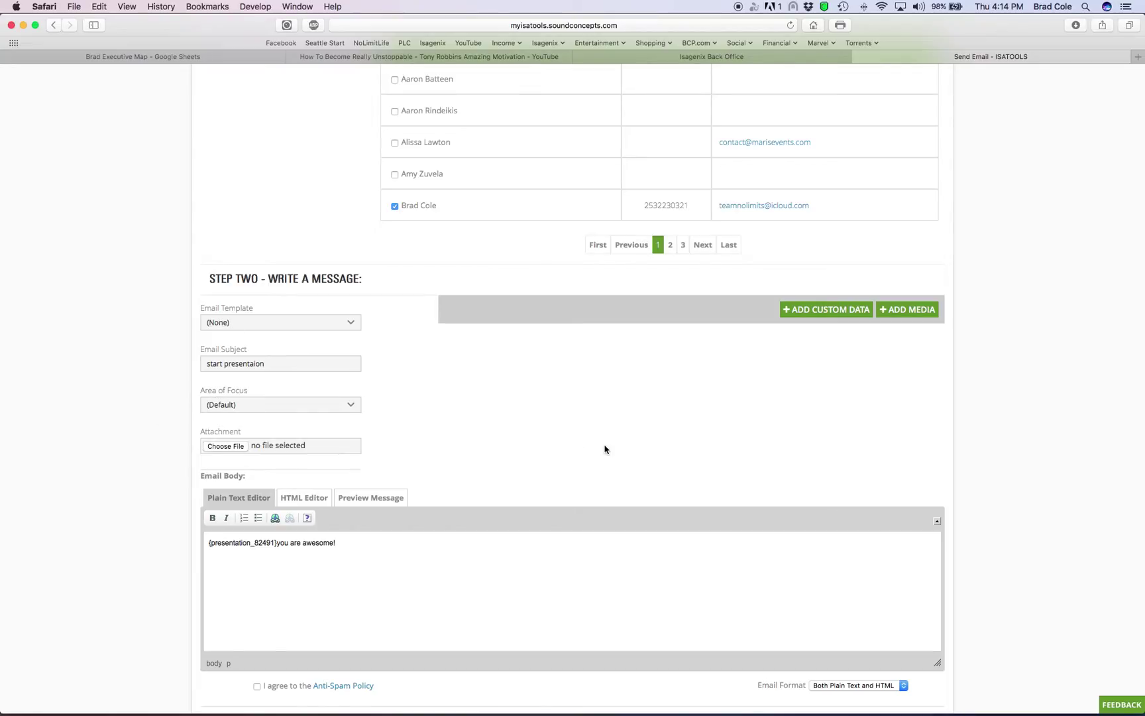
{"action": "scroll", "coordinate": [605, 449], "scroll_direction": "down", "scroll_amount": 3}
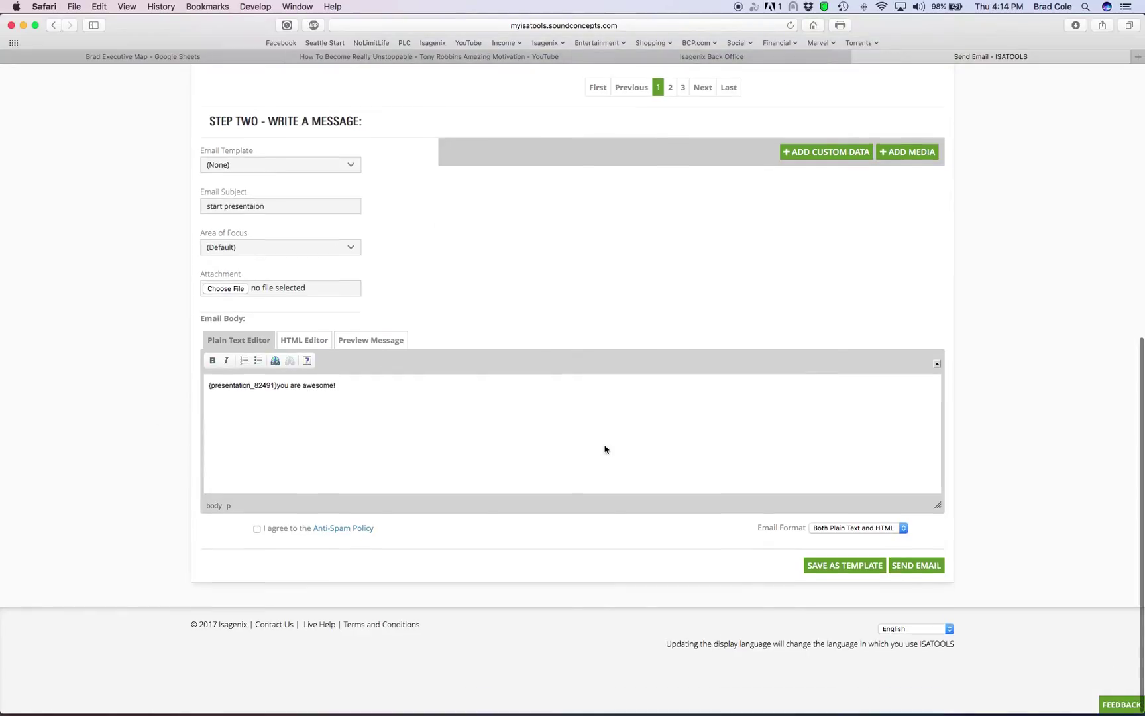
{"action": "left_click", "coordinate": [921, 571]}
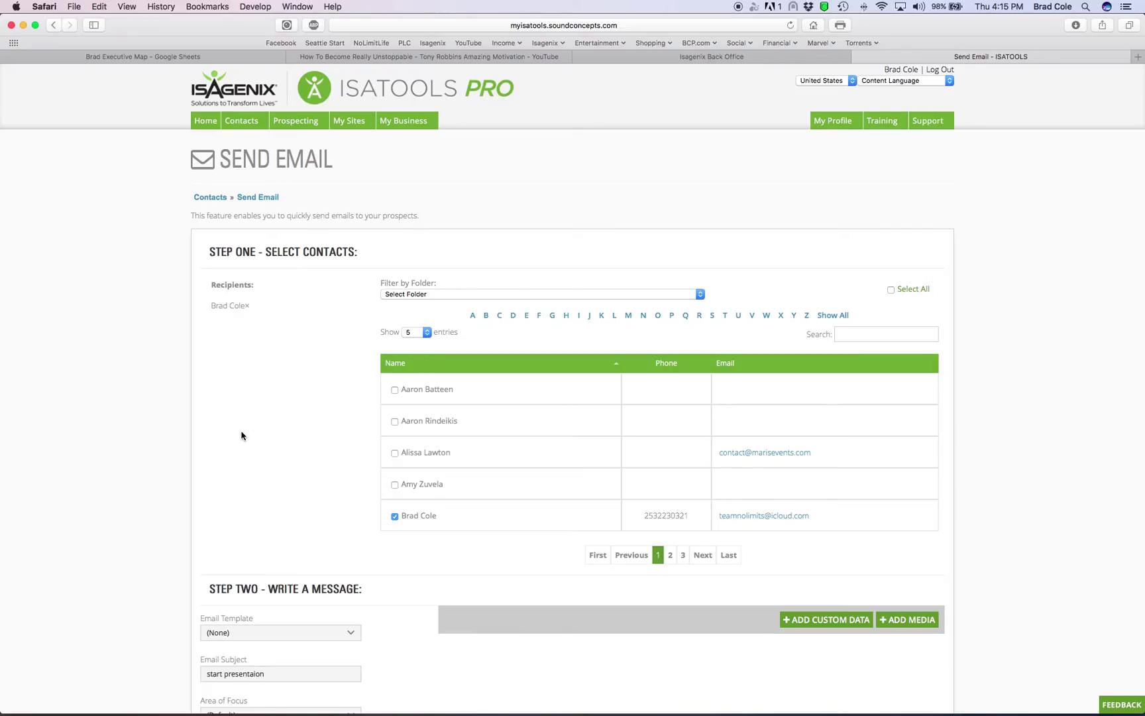
{"action": "scroll", "coordinate": [241, 436], "scroll_direction": "down", "scroll_amount": 5}
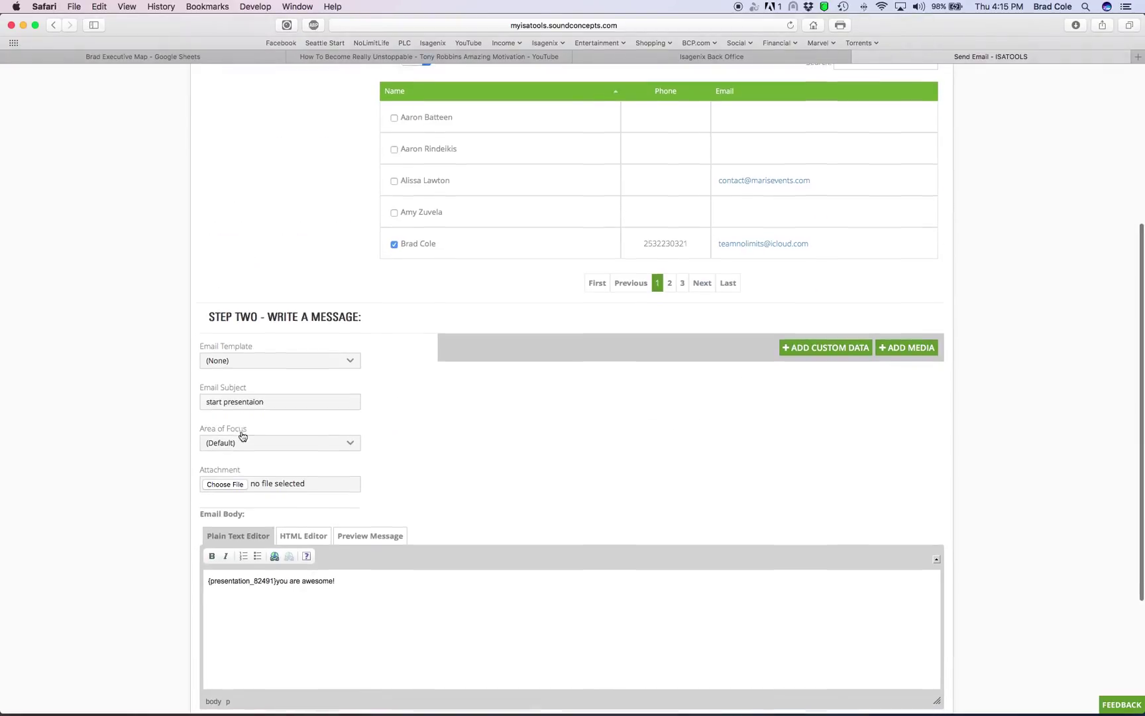
{"action": "scroll", "coordinate": [389, 211], "scroll_direction": "up", "scroll_amount": 3}
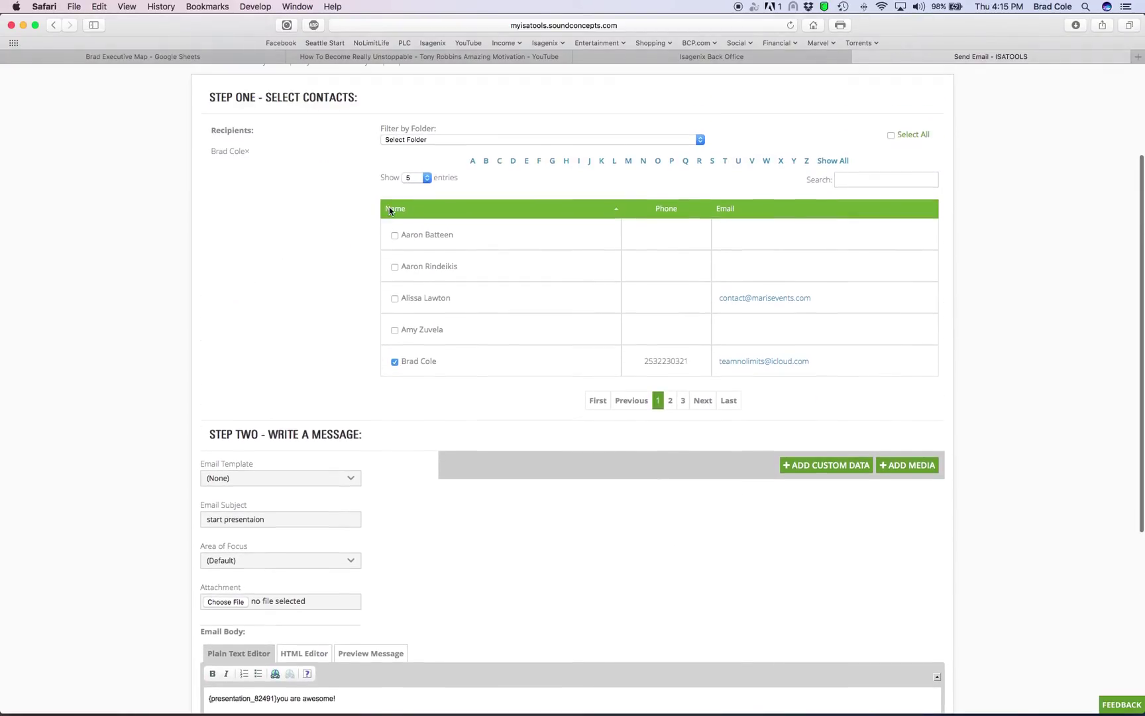
Check and then uncheck the first four contacts, leaving the recipients unchanged
{"action": "left_click", "coordinate": [394, 235]}
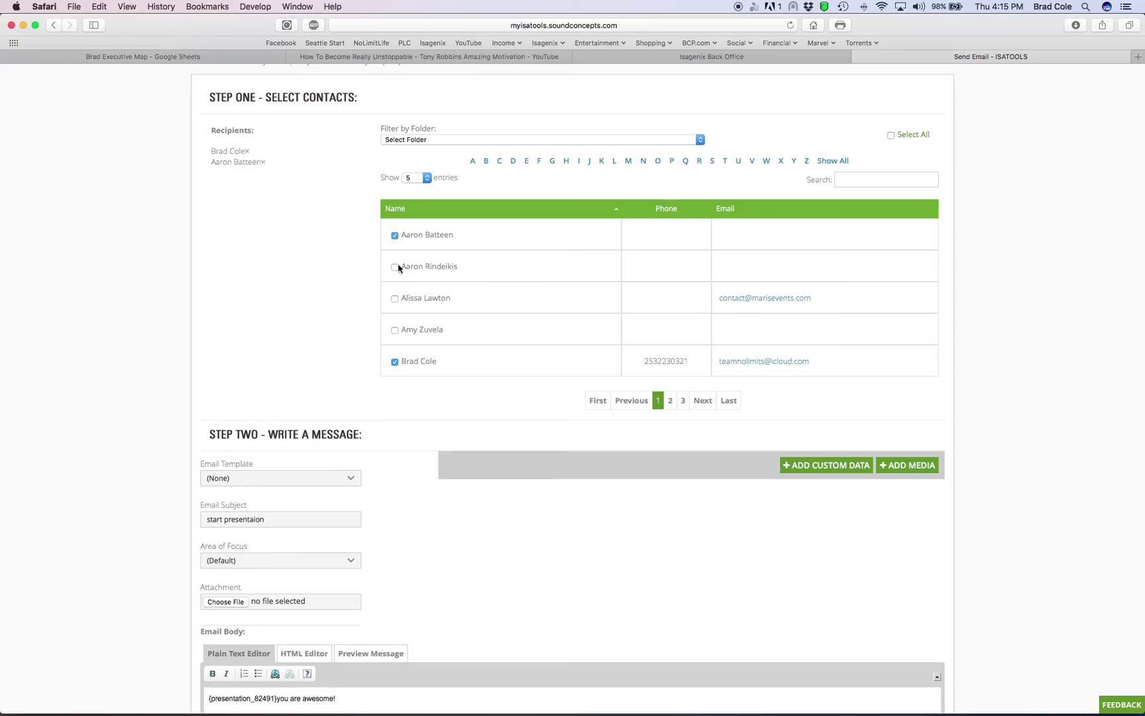
{"action": "left_click", "coordinate": [394, 267]}
{"action": "left_click", "coordinate": [395, 297]}
{"action": "left_click", "coordinate": [395, 329]}
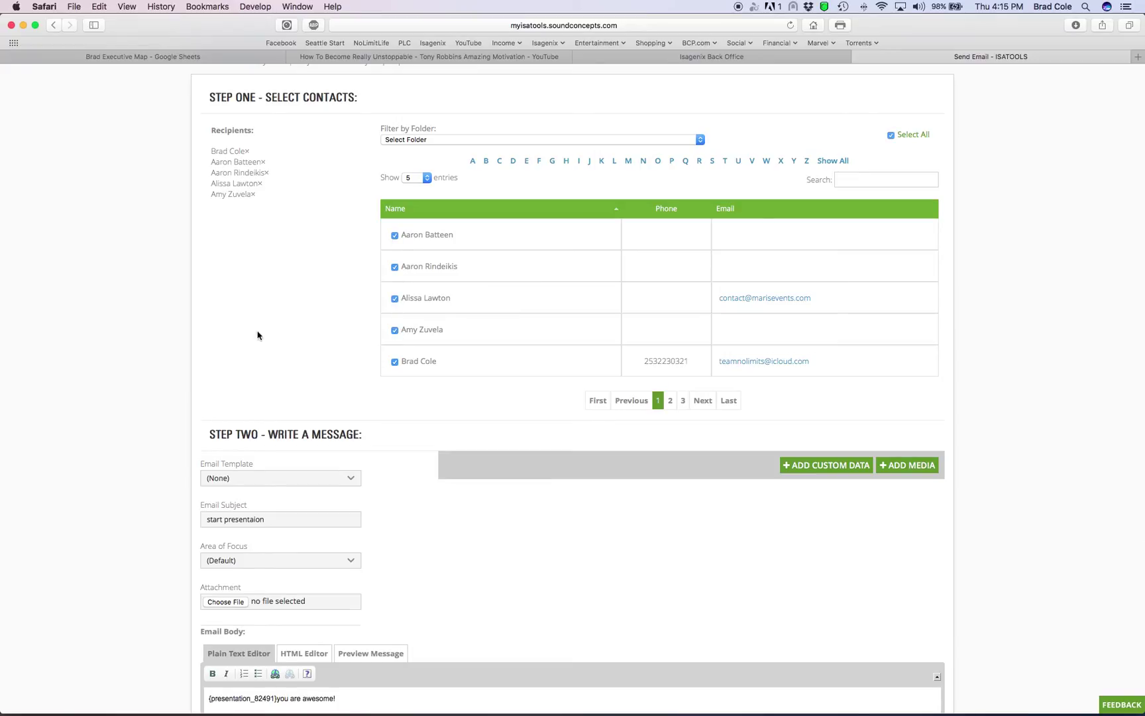
{"action": "left_click", "coordinate": [395, 330]}
{"action": "left_click", "coordinate": [395, 298]}
{"action": "left_click", "coordinate": [396, 267]}
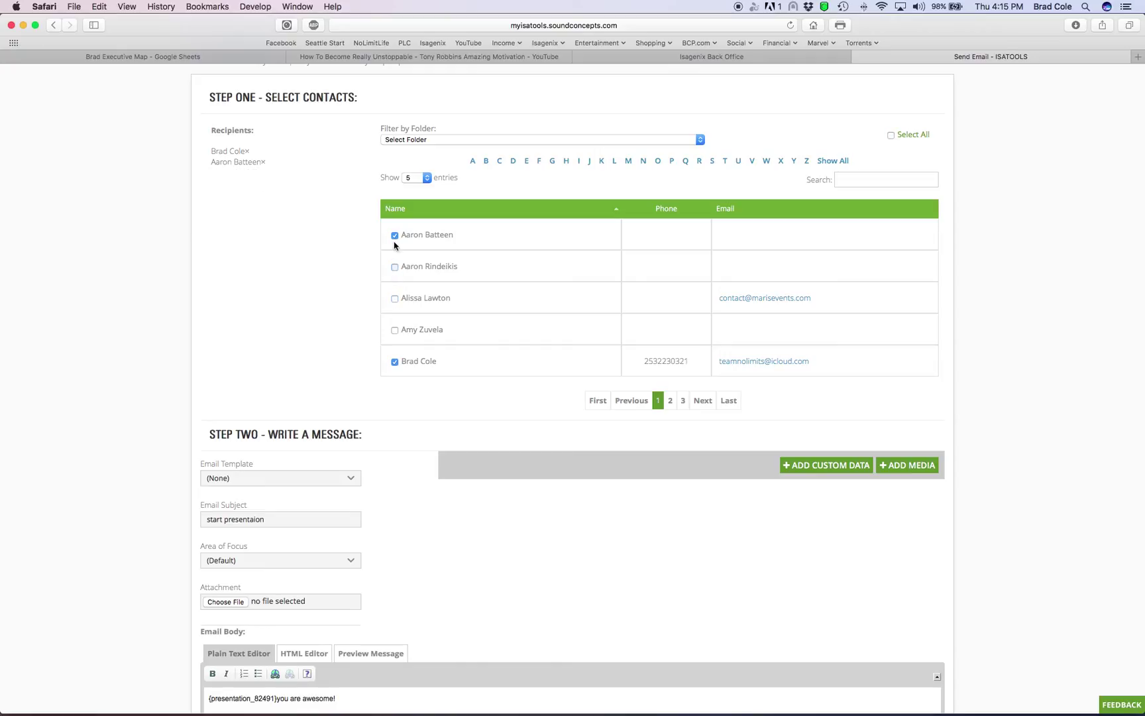
{"action": "left_click", "coordinate": [394, 235]}
{"action": "scroll", "coordinate": [153, 316], "scroll_direction": "up", "scroll_amount": 3}
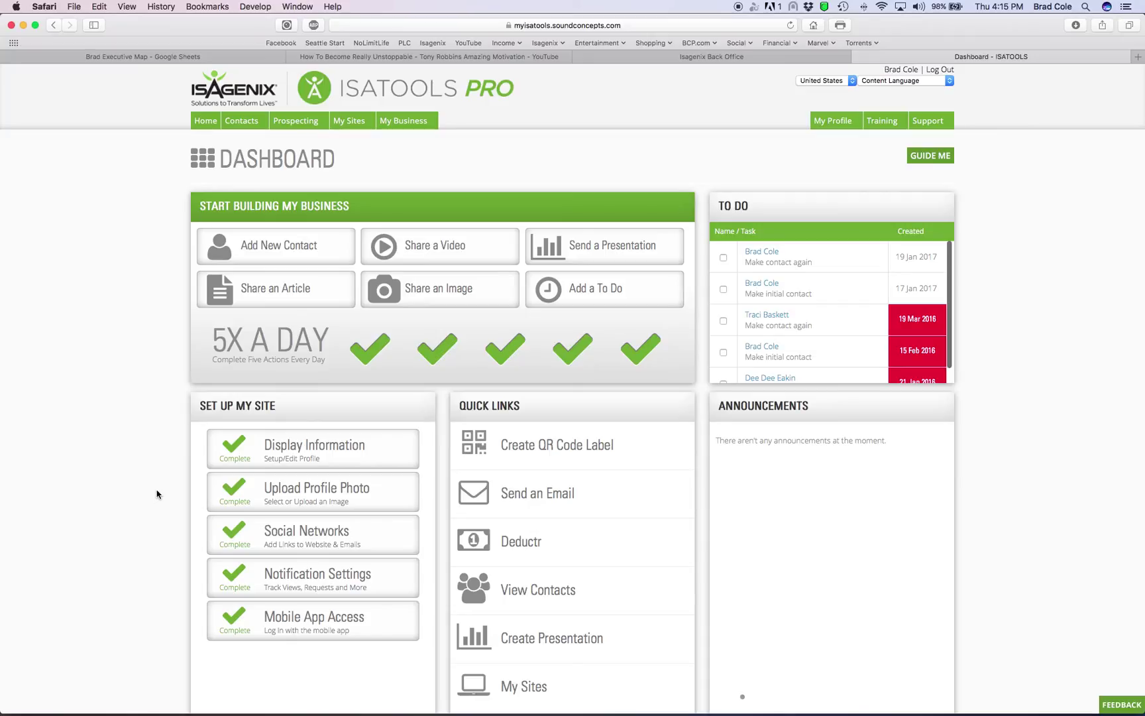
{"action": "scroll", "coordinate": [627, 670], "scroll_direction": "down", "scroll_amount": 2}
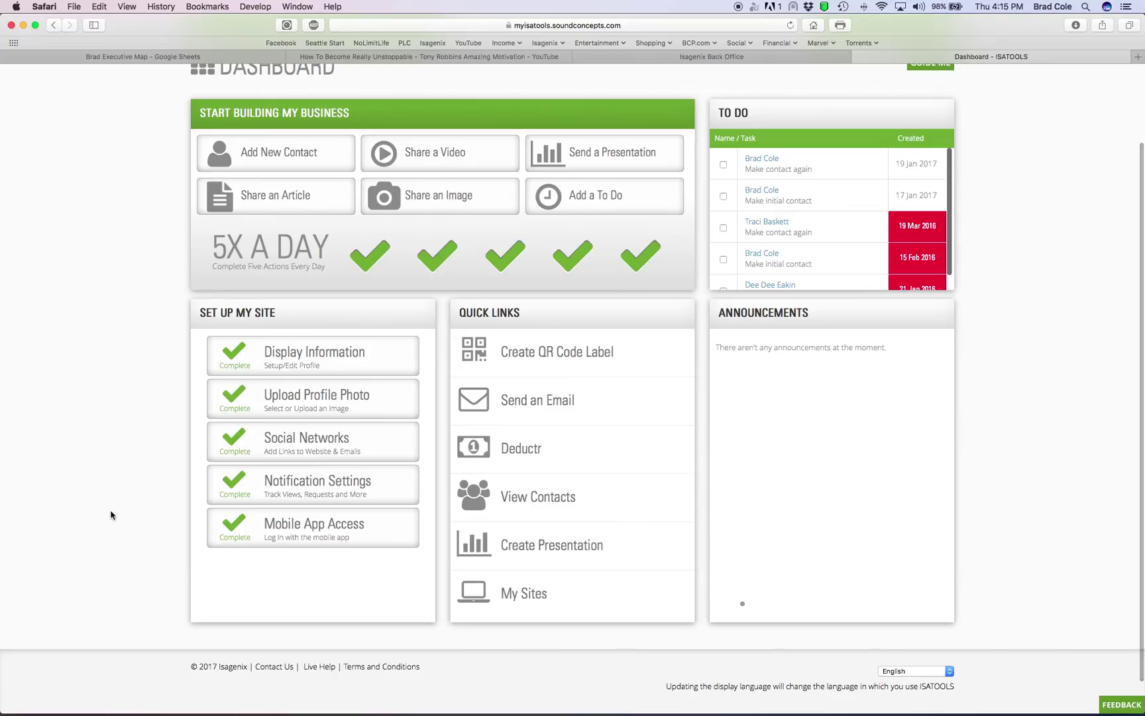
{"action": "scroll", "coordinate": [110, 514], "scroll_direction": "up", "scroll_amount": 2}
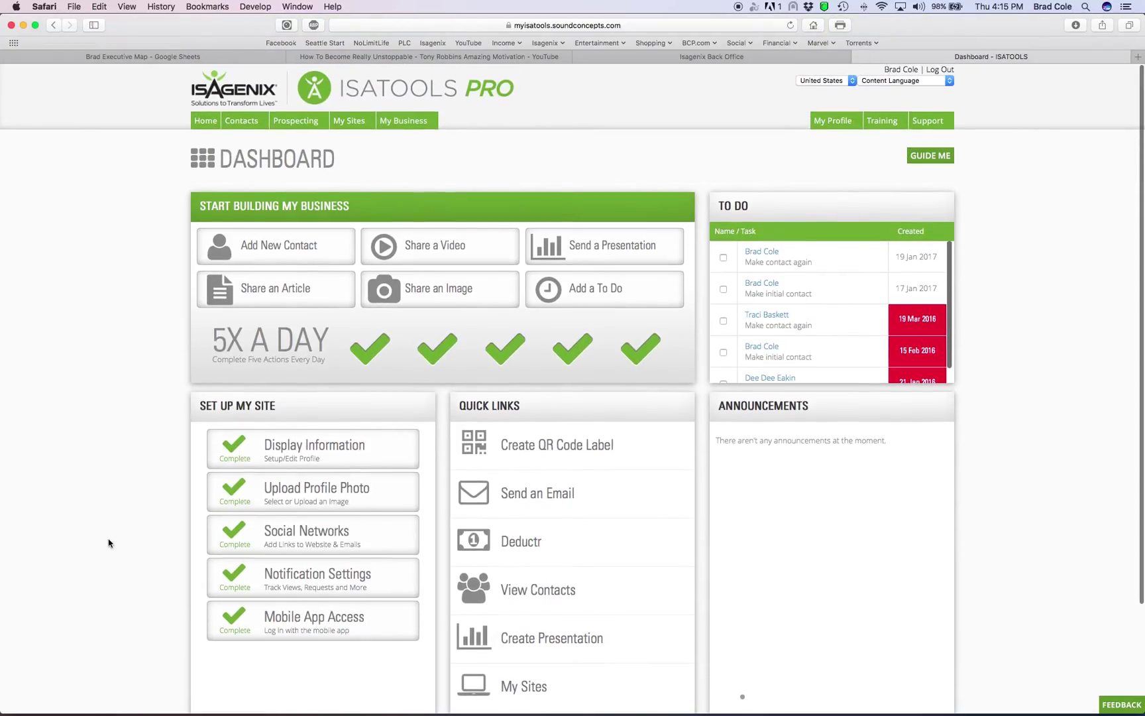